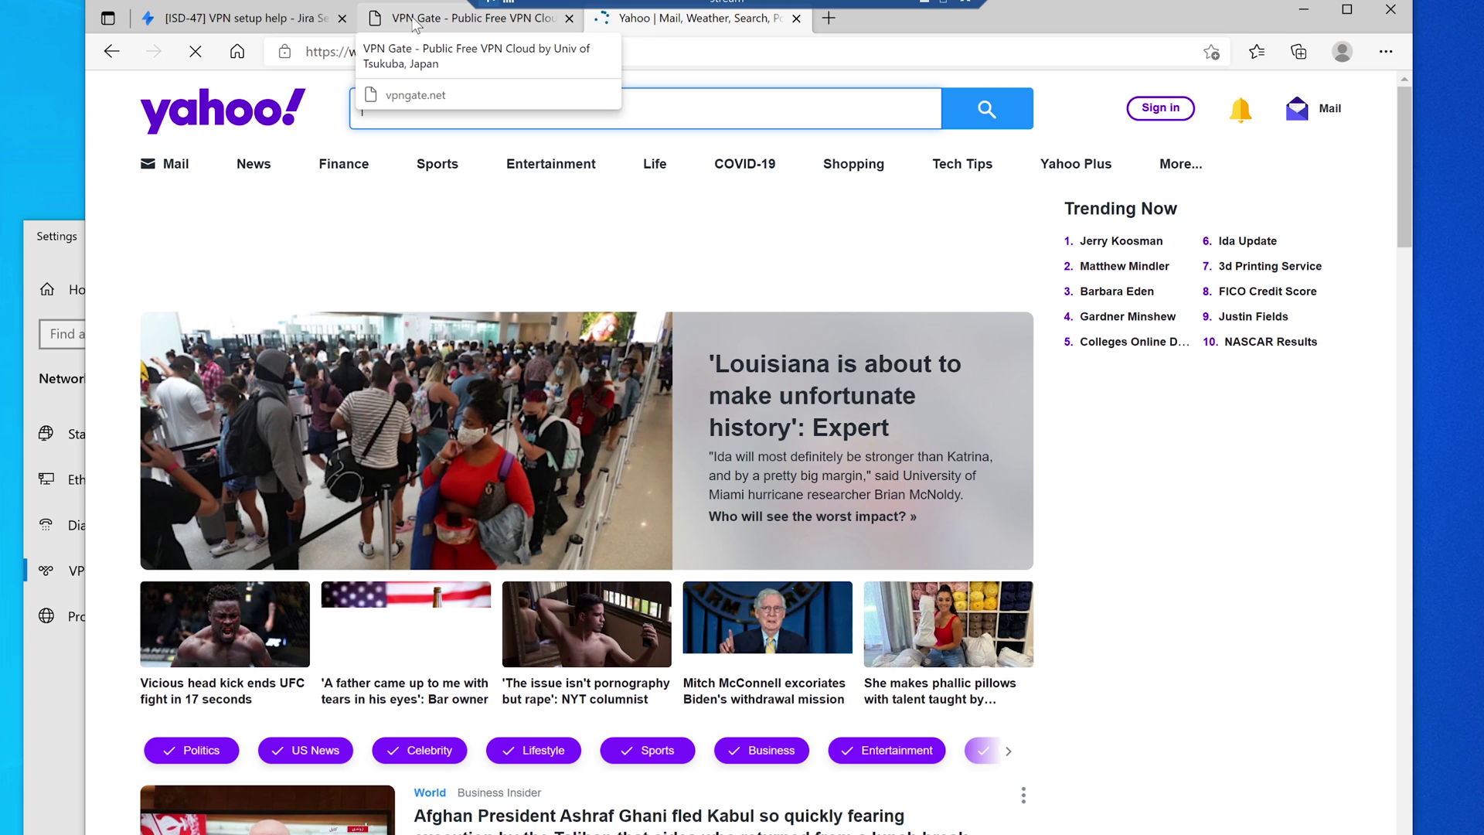
- Switch to the VPN Gate page and compare the line quality of the public VPN relay servers in its list
{"action": "left_click", "coordinate": [415, 19]}
{"action": "scroll", "coordinate": [830, 449], "scroll_direction": "down", "scroll_amount": 2}
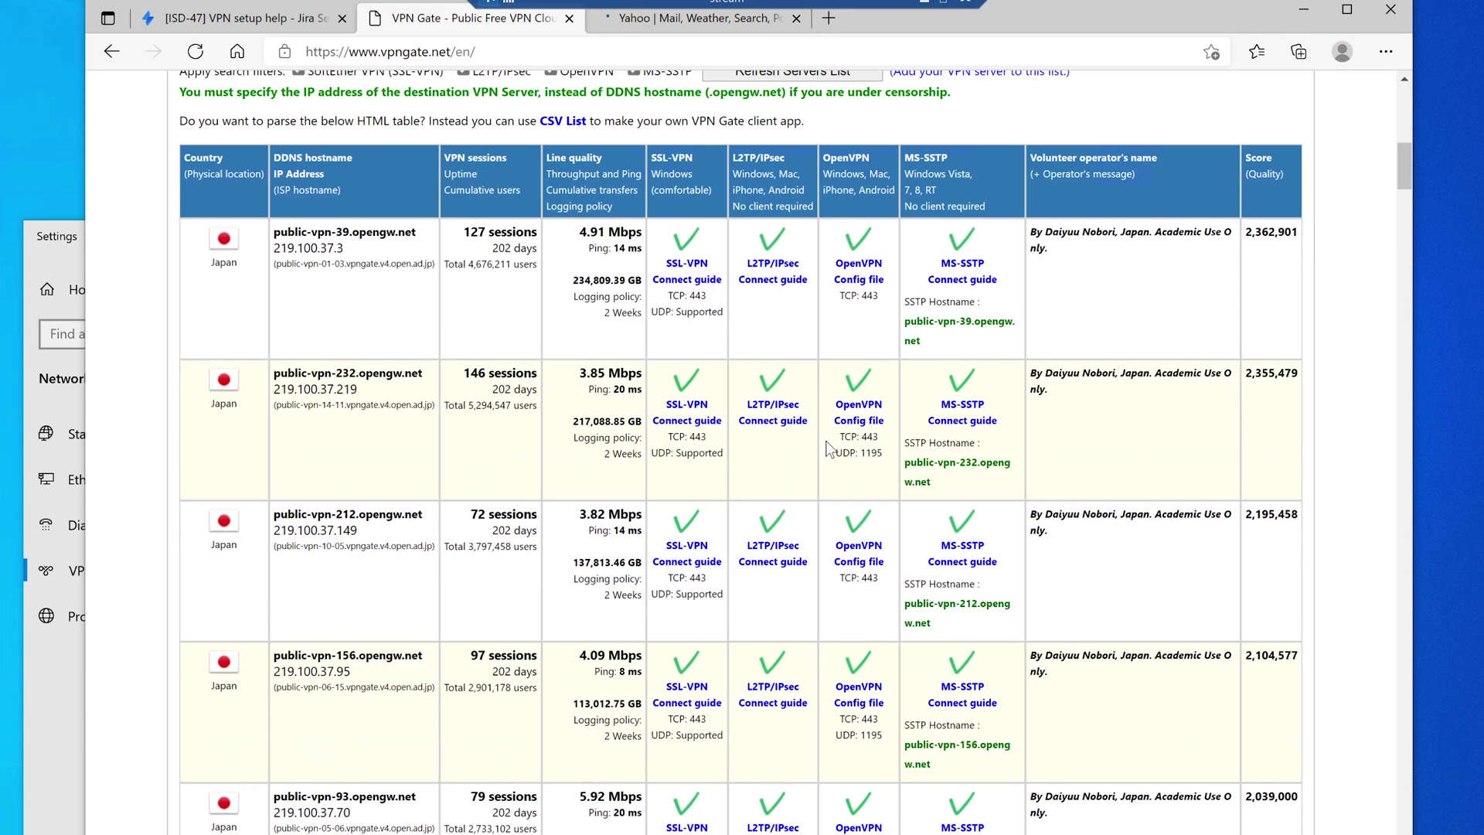
{"action": "left_click_drag", "start_coordinate": [578, 232], "coordinate": [606, 233]}
{"action": "left_click", "coordinate": [605, 232]}
{"action": "scroll", "coordinate": [740, 448], "scroll_direction": "down", "scroll_amount": 2}
{"action": "scroll", "coordinate": [618, 293], "scroll_direction": "down", "scroll_amount": 5}
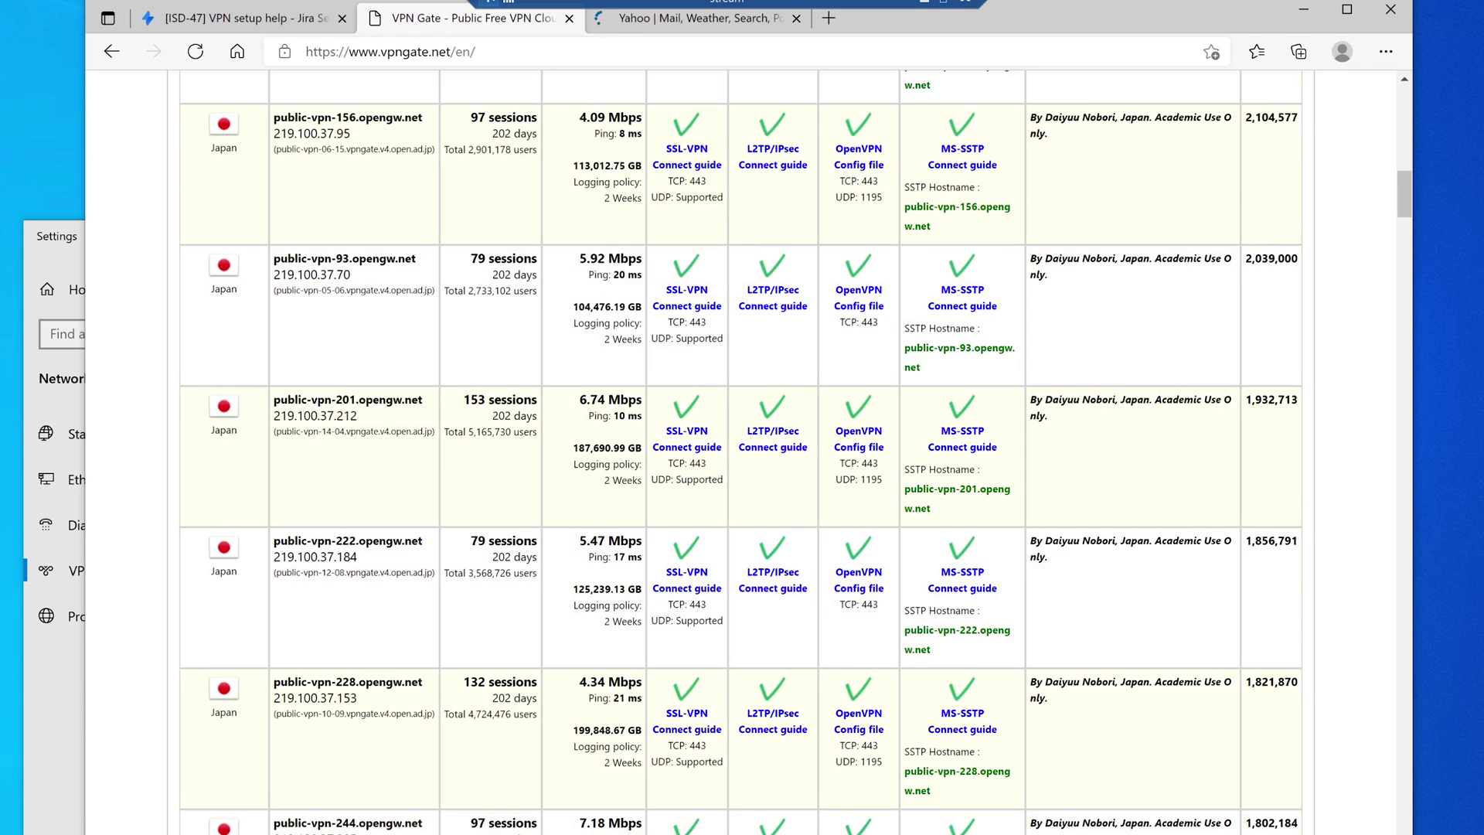
{"action": "scroll", "coordinate": [618, 294], "scroll_direction": "down", "scroll_amount": 5}
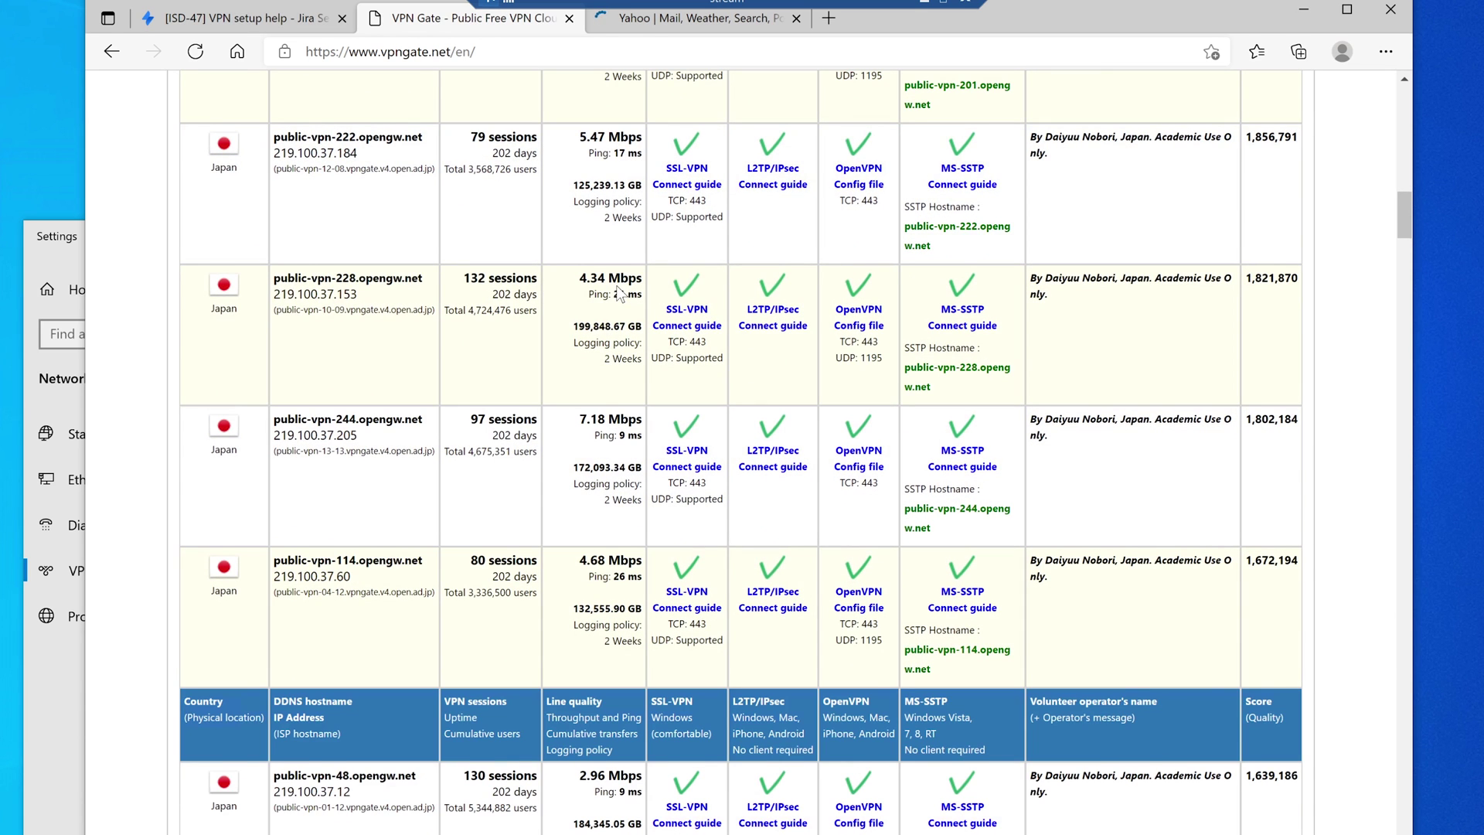
{"action": "scroll", "coordinate": [619, 294], "scroll_direction": "up", "scroll_amount": 2}
{"action": "scroll", "coordinate": [618, 288], "scroll_direction": "up", "scroll_amount": 4}
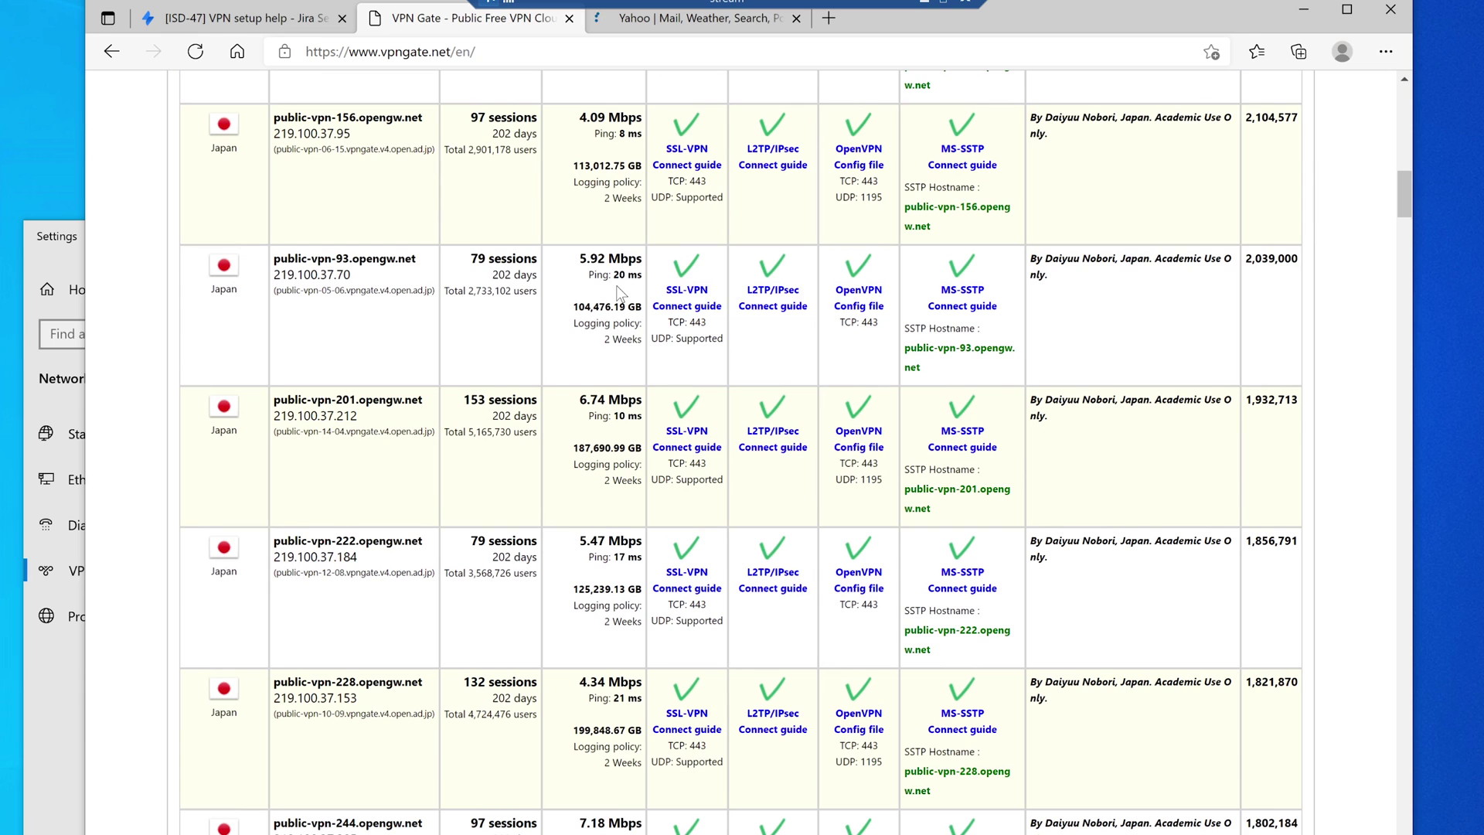
{"action": "scroll", "coordinate": [618, 294], "scroll_direction": "up", "scroll_amount": 4}
{"action": "scroll", "coordinate": [618, 293], "scroll_direction": "up", "scroll_amount": 2}
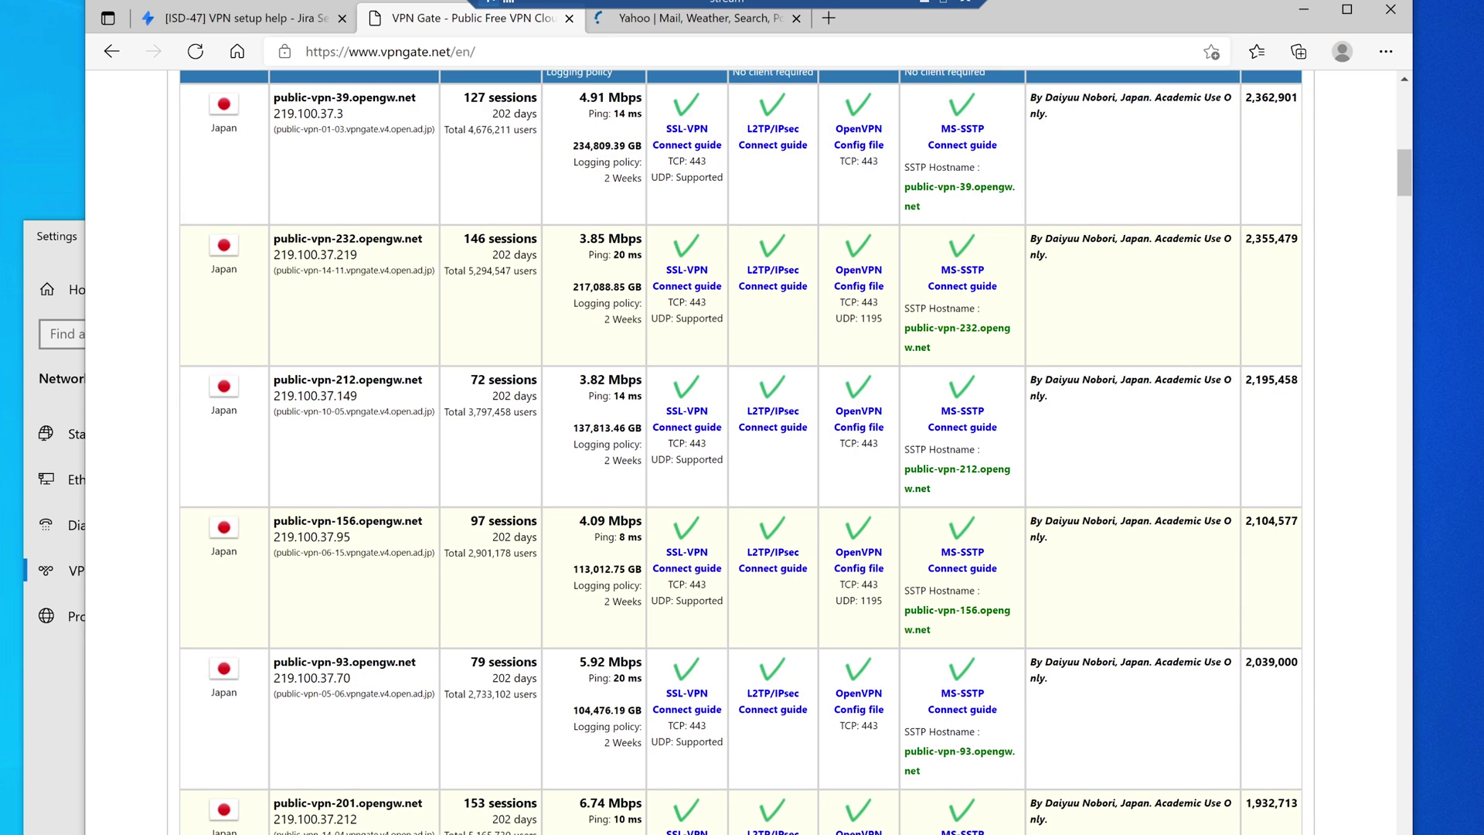
{"action": "scroll", "coordinate": [618, 293], "scroll_direction": "up", "scroll_amount": 4}
{"action": "scroll", "coordinate": [618, 294], "scroll_direction": "up", "scroll_amount": 4}
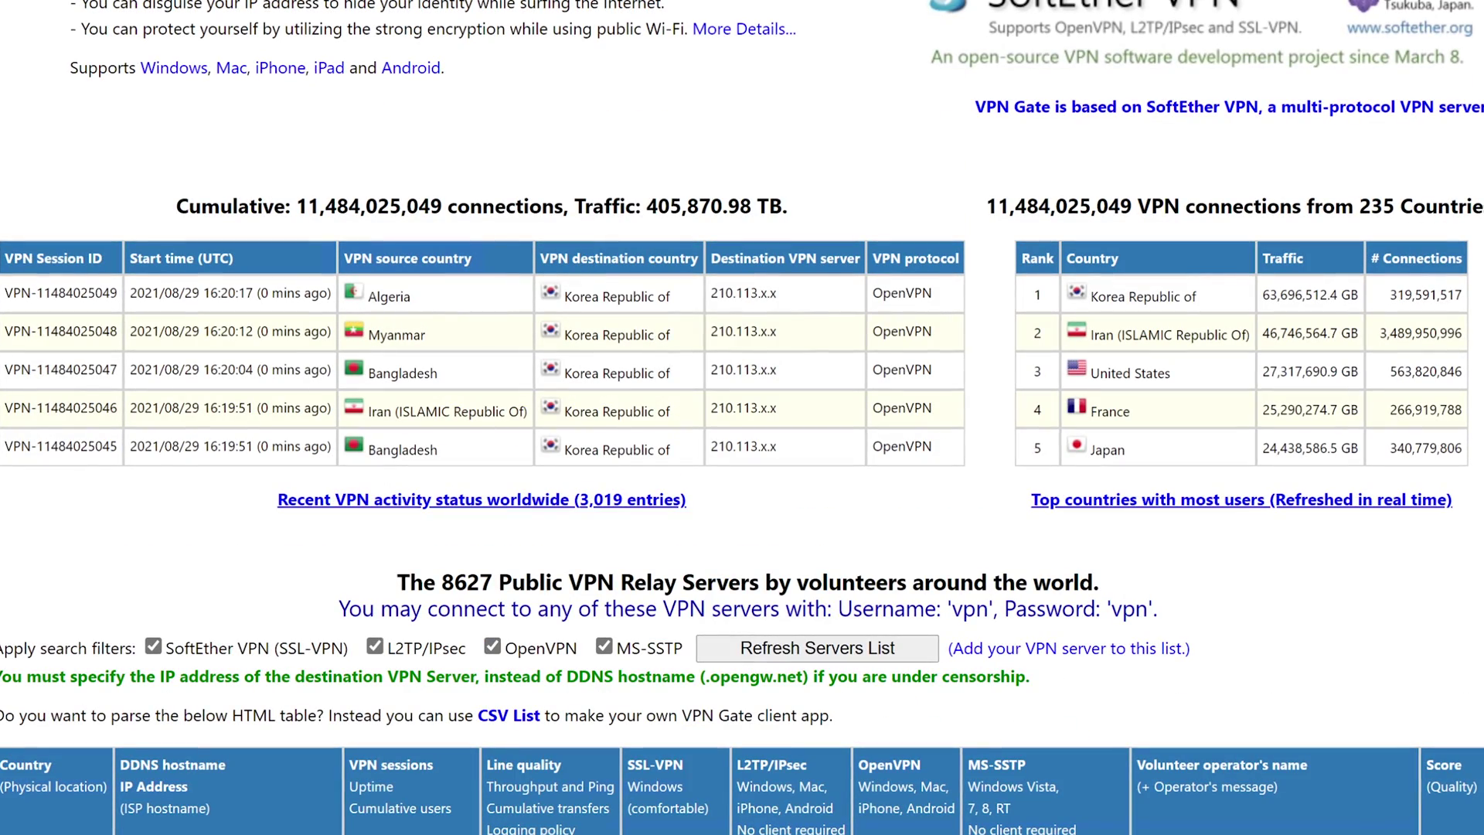
- Examine the source countries in VPN Gate's recent session table and the countries ranked by VPN connections
{"action": "triple_click", "coordinate": [347, 298]}
{"action": "triple_click", "coordinate": [433, 332]}
{"action": "left_click", "coordinate": [463, 379]}
{"action": "left_click_drag", "start_coordinate": [438, 373], "coordinate": [417, 411]}
{"action": "triple_click", "coordinate": [1109, 411]}
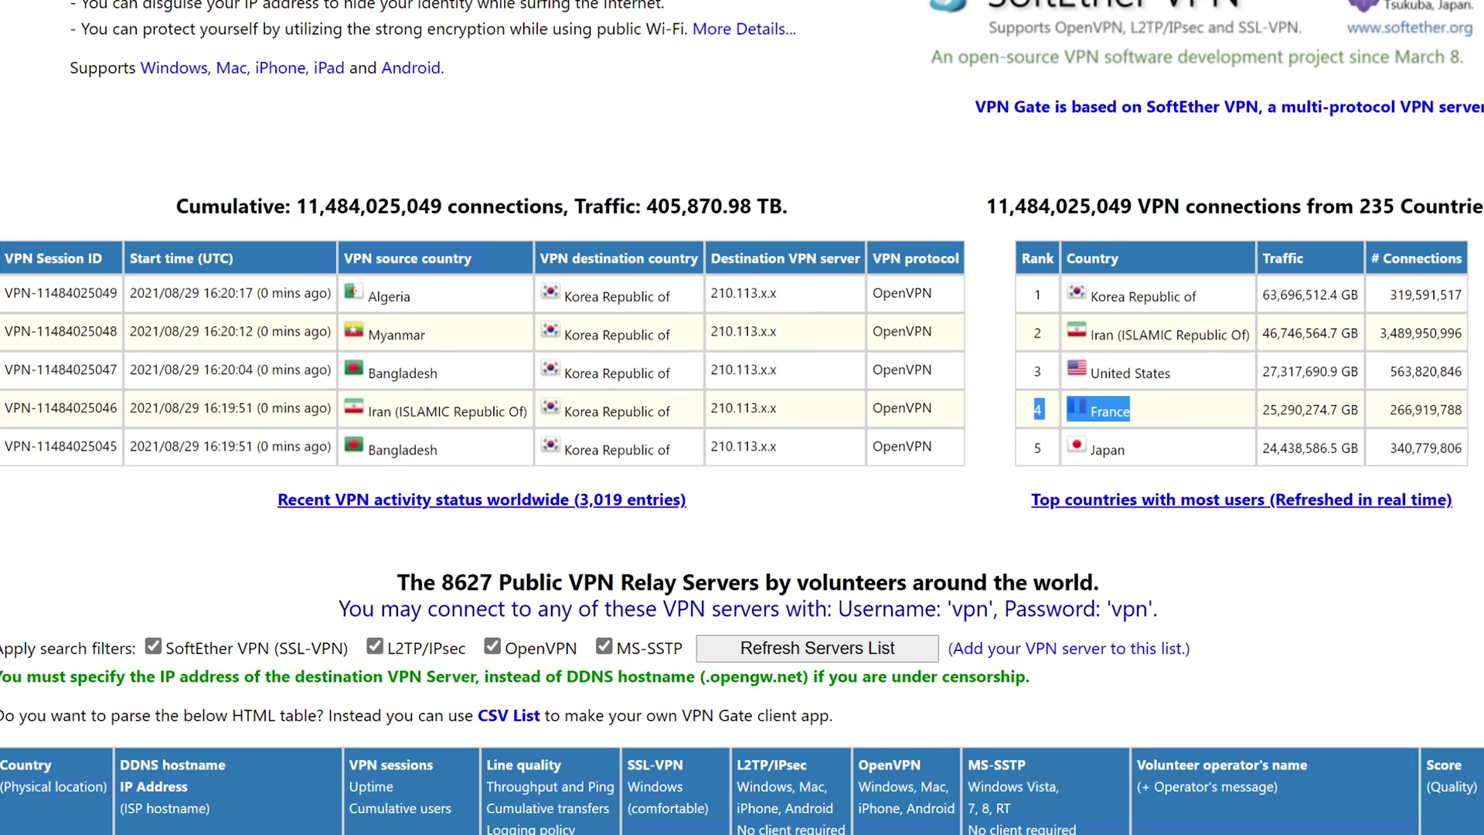
{"action": "left_click_drag", "start_coordinate": [1173, 372], "coordinate": [1090, 372]}
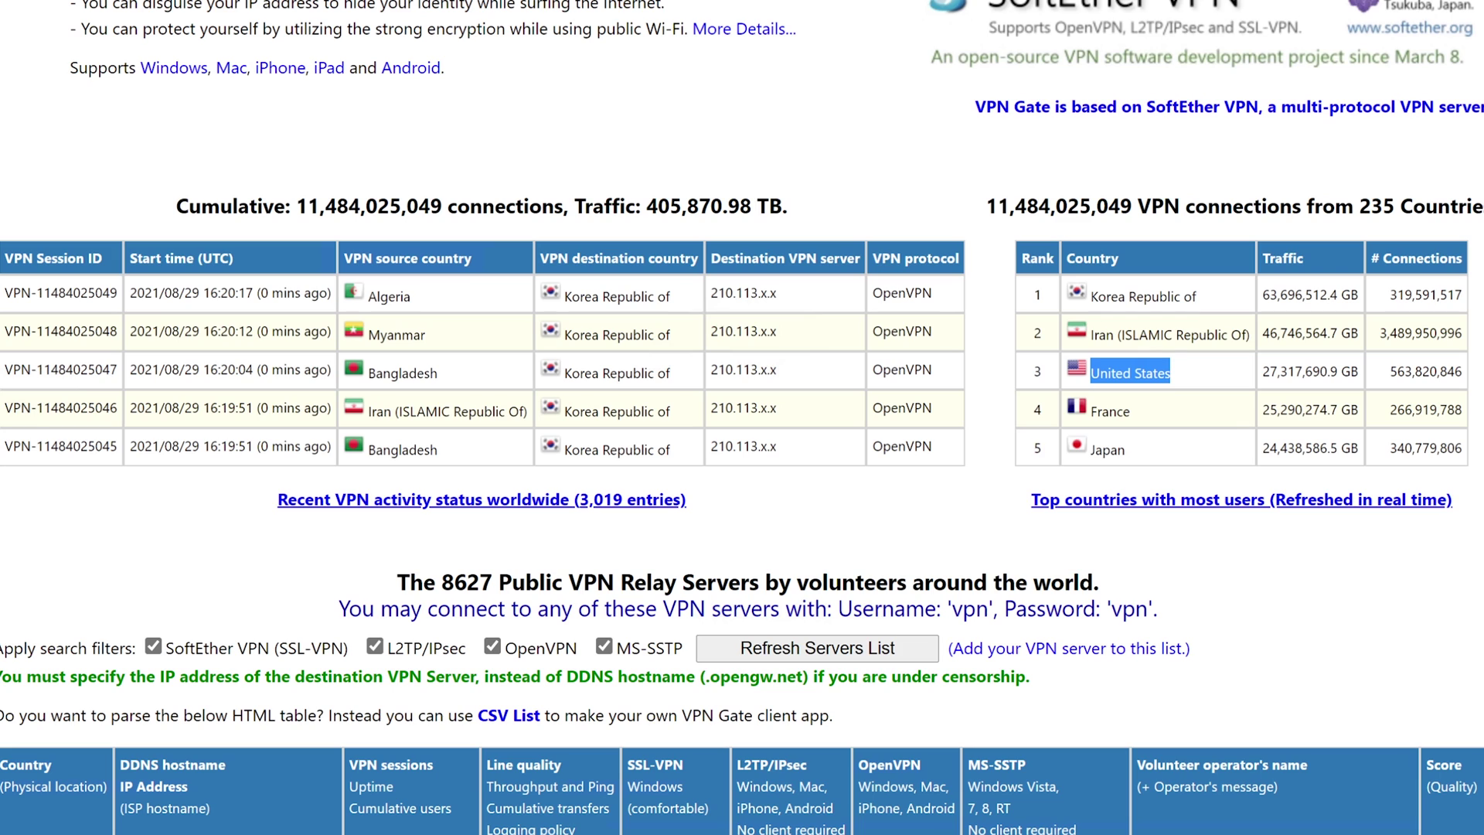
{"action": "left_click", "coordinate": [1171, 369]}
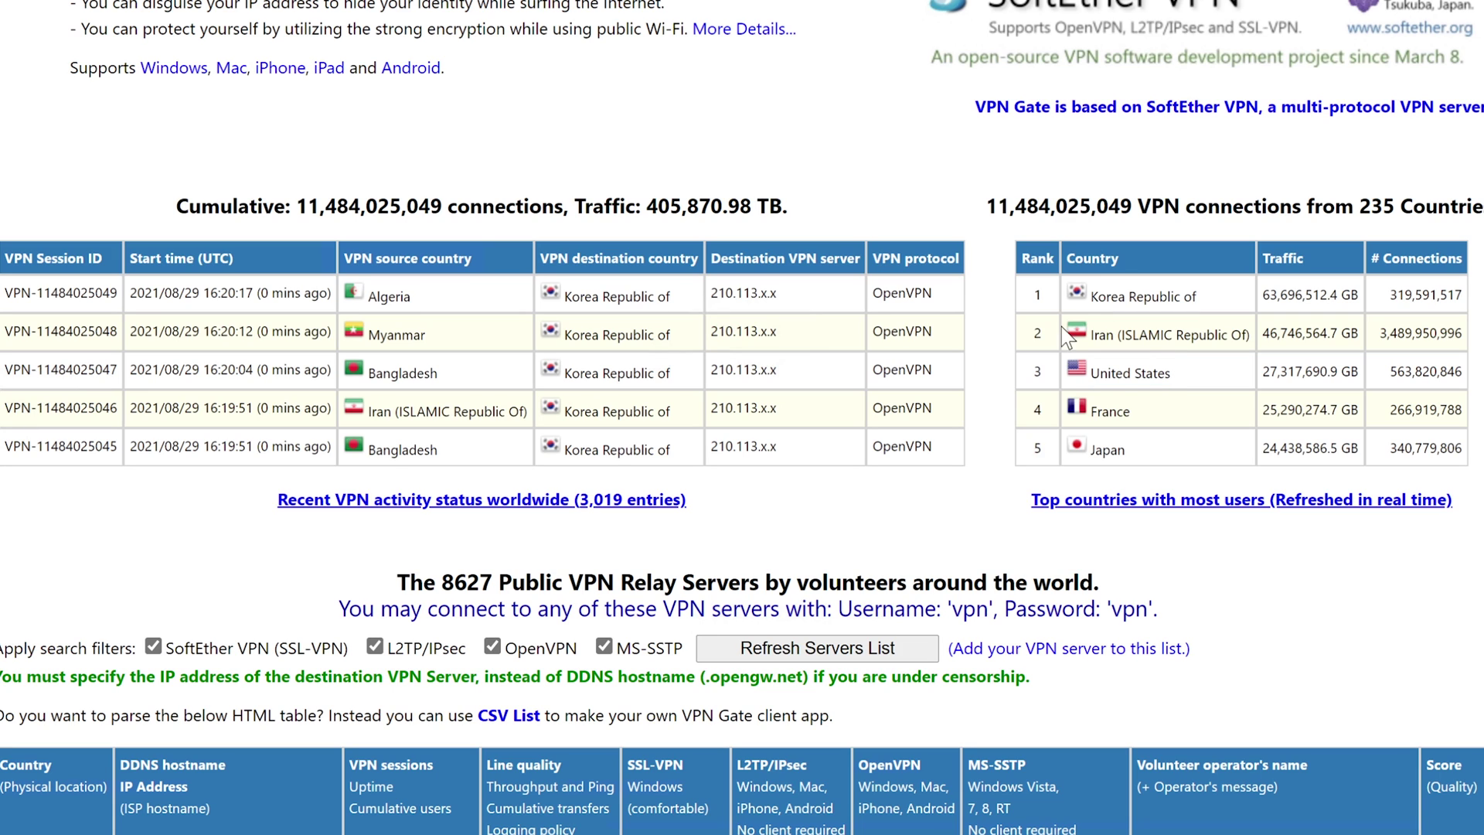
{"action": "left_click_drag", "start_coordinate": [1228, 296], "coordinate": [1068, 296]}
{"action": "left_click", "coordinate": [1186, 402]}
{"action": "left_click_drag", "start_coordinate": [1198, 296], "coordinate": [1090, 296]}
- Switch to Windows Settings, disconnect the Japan VPN connection and remove it
{"action": "key", "text": "alt+Tab"}
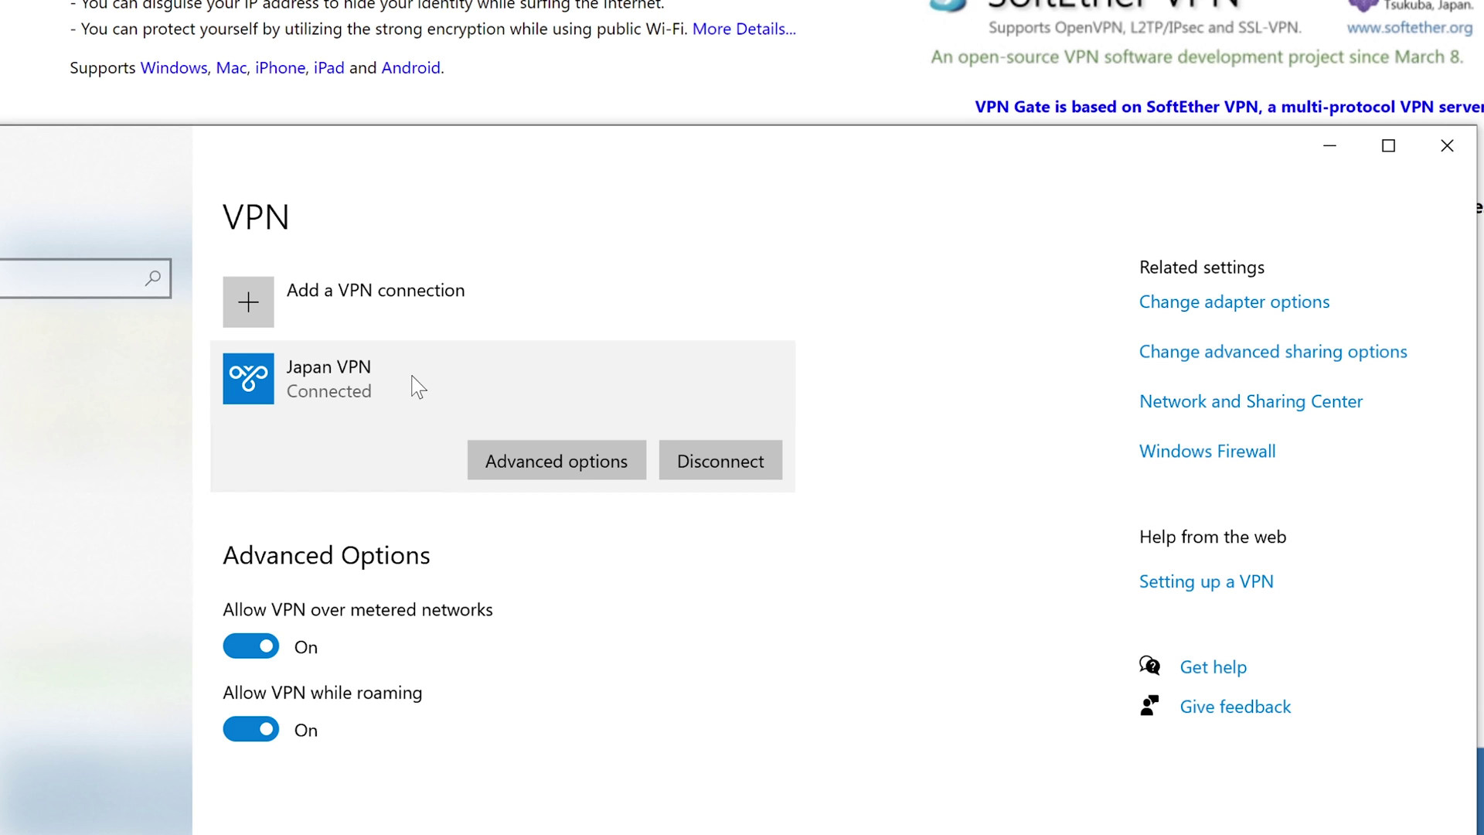
{"action": "left_click", "coordinate": [701, 462]}
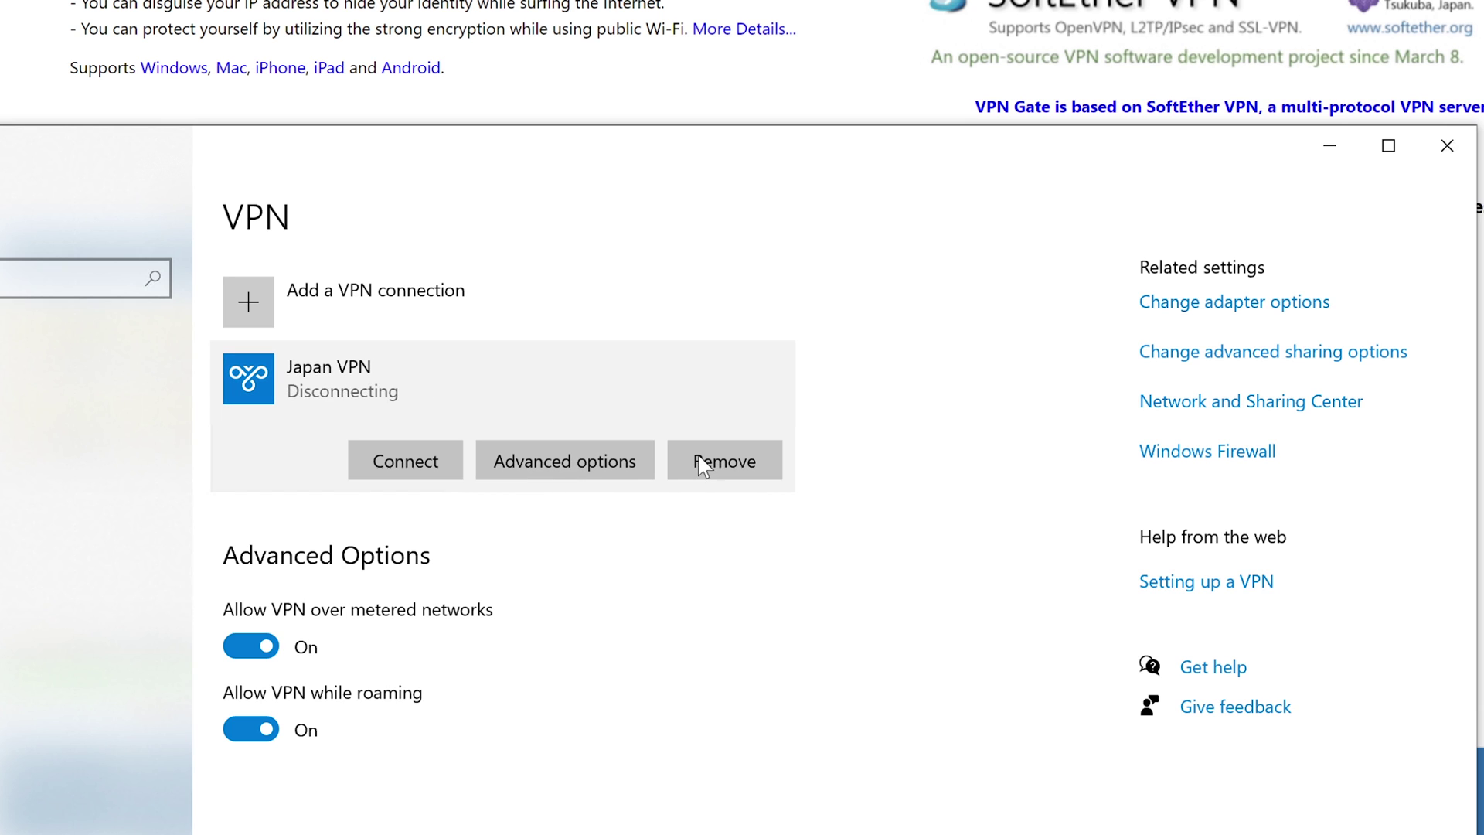
{"action": "left_click", "coordinate": [701, 462]}
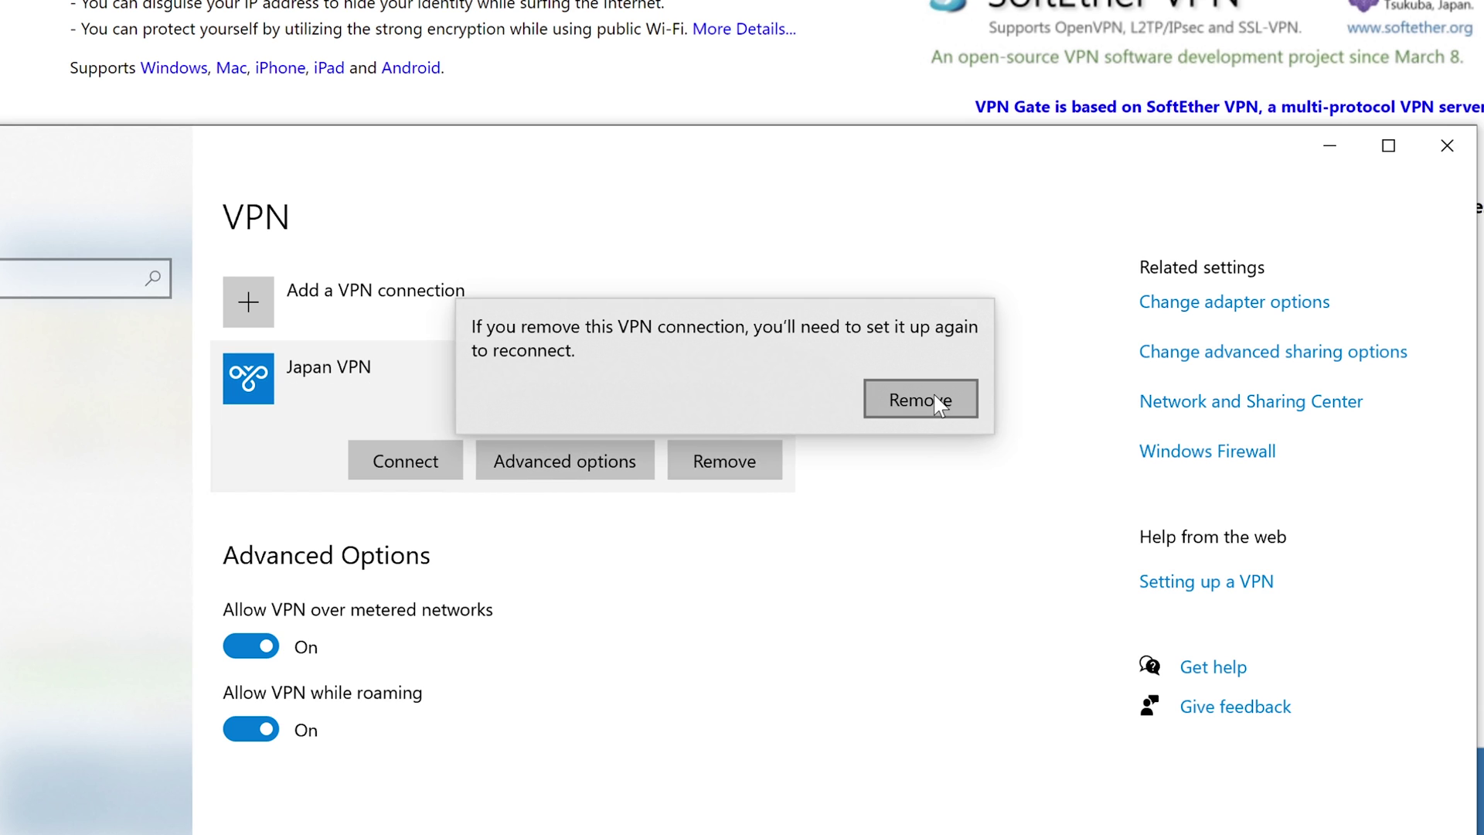
{"action": "left_click", "coordinate": [935, 398]}
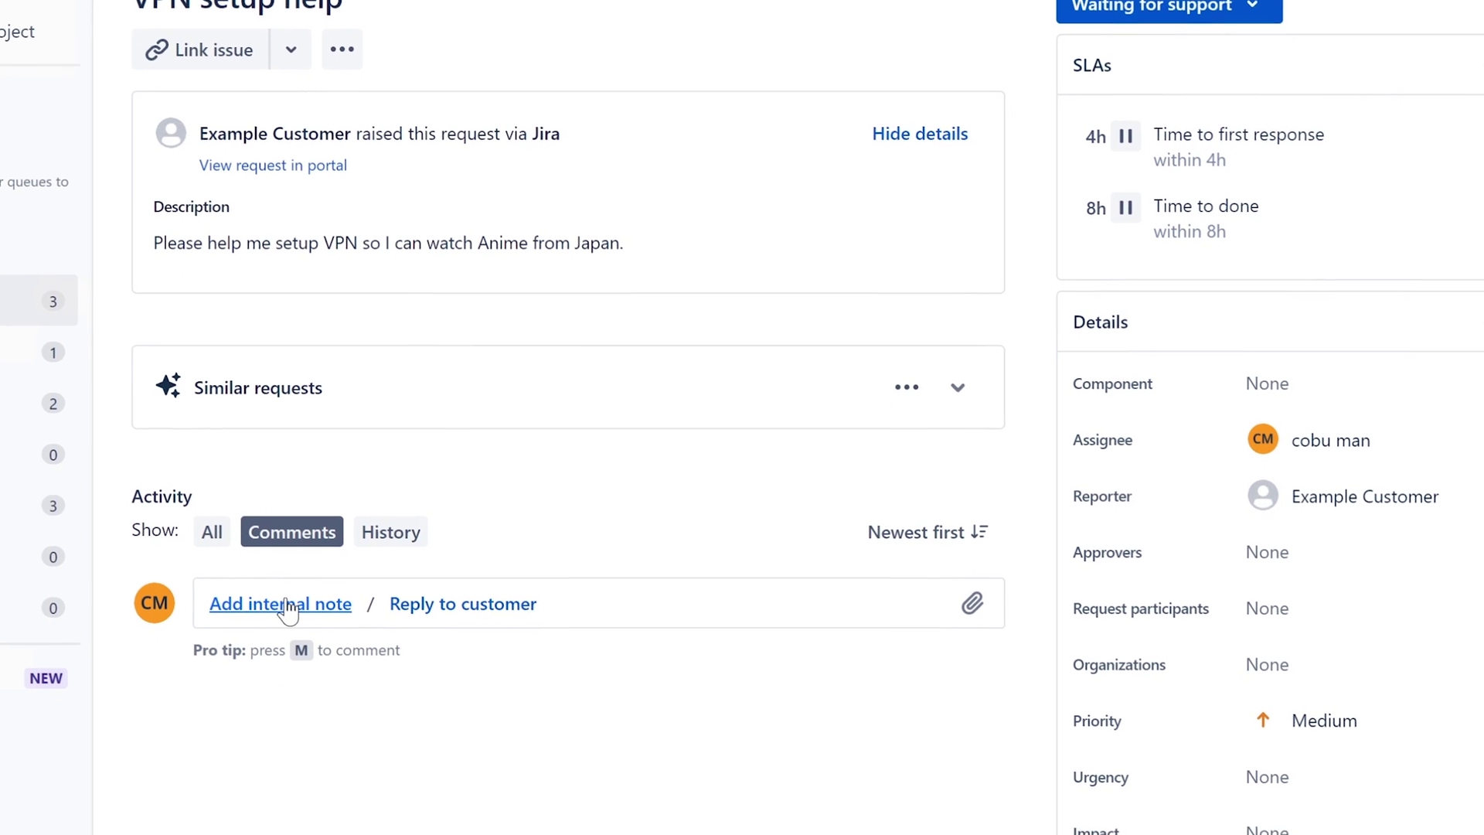
- Save an internal note on the VPN setup help request reading "Configure VPN for customer." followed by the technician's name
{"action": "left_click", "coordinate": [287, 606]}
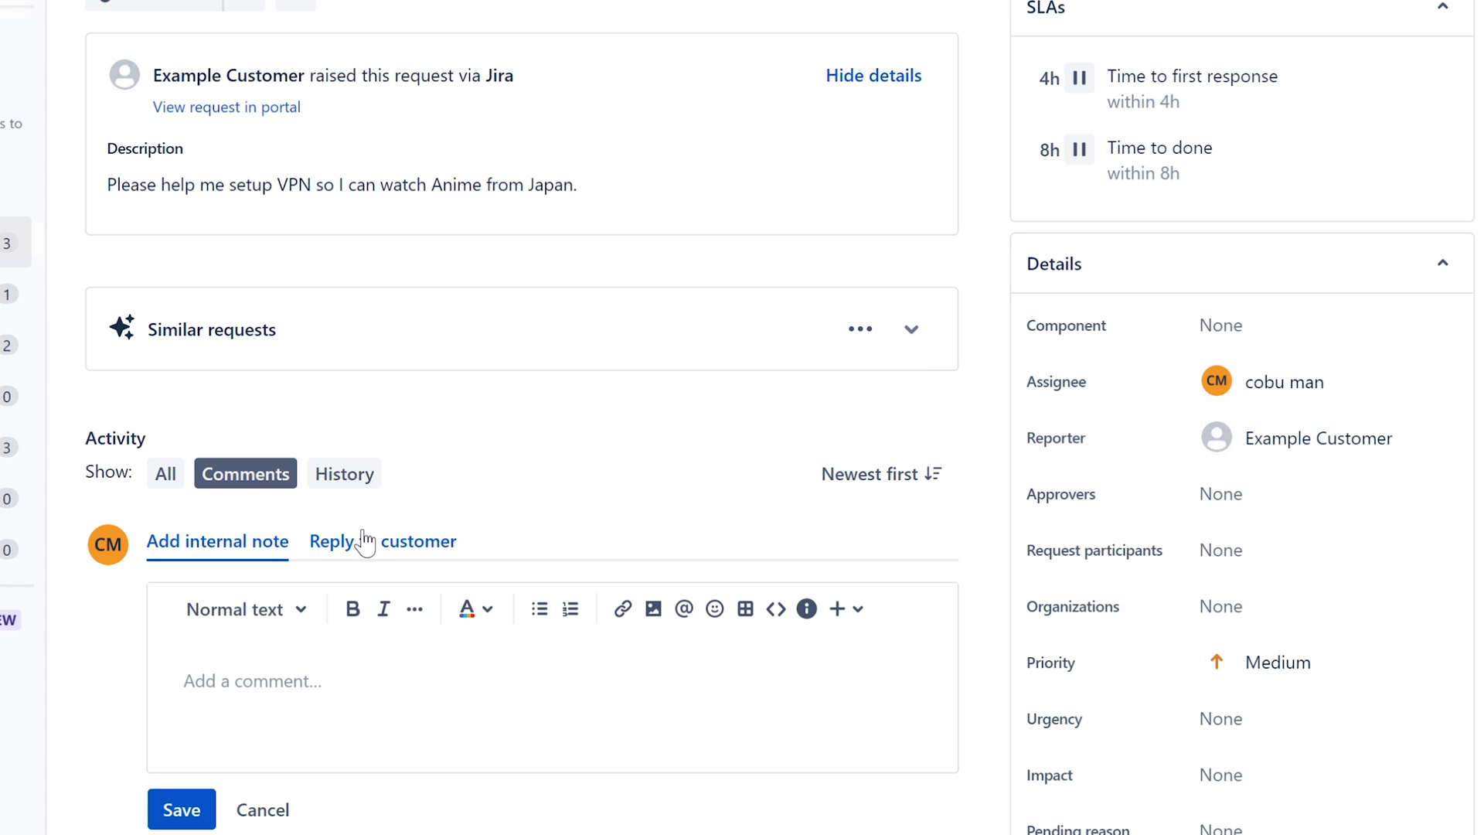
{"action": "left_click", "coordinate": [377, 550]}
{"action": "left_click", "coordinate": [265, 550]}
{"action": "type", "text": "Config"}
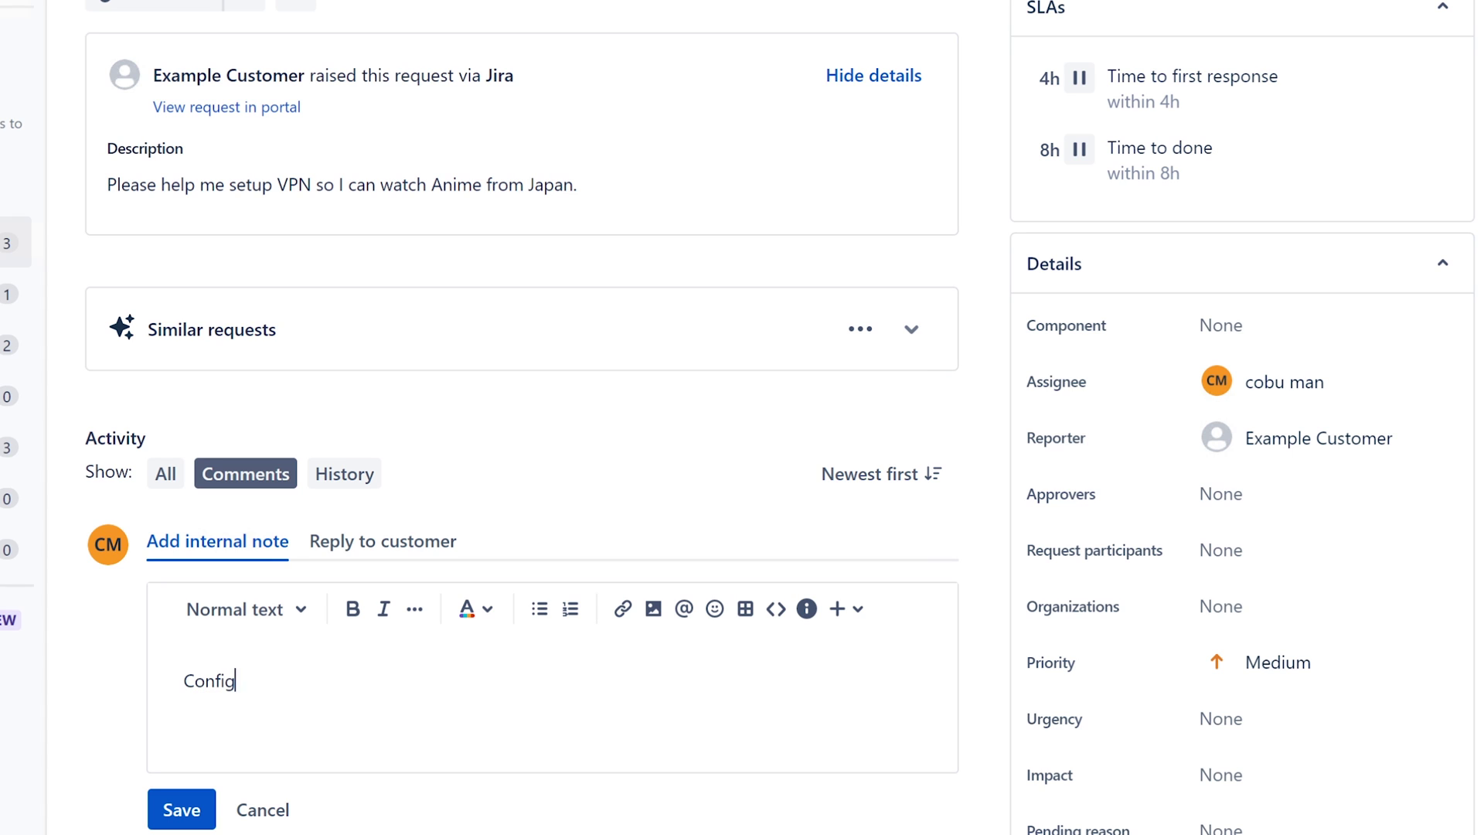
{"action": "type", "text": "ure VPN for customer"}
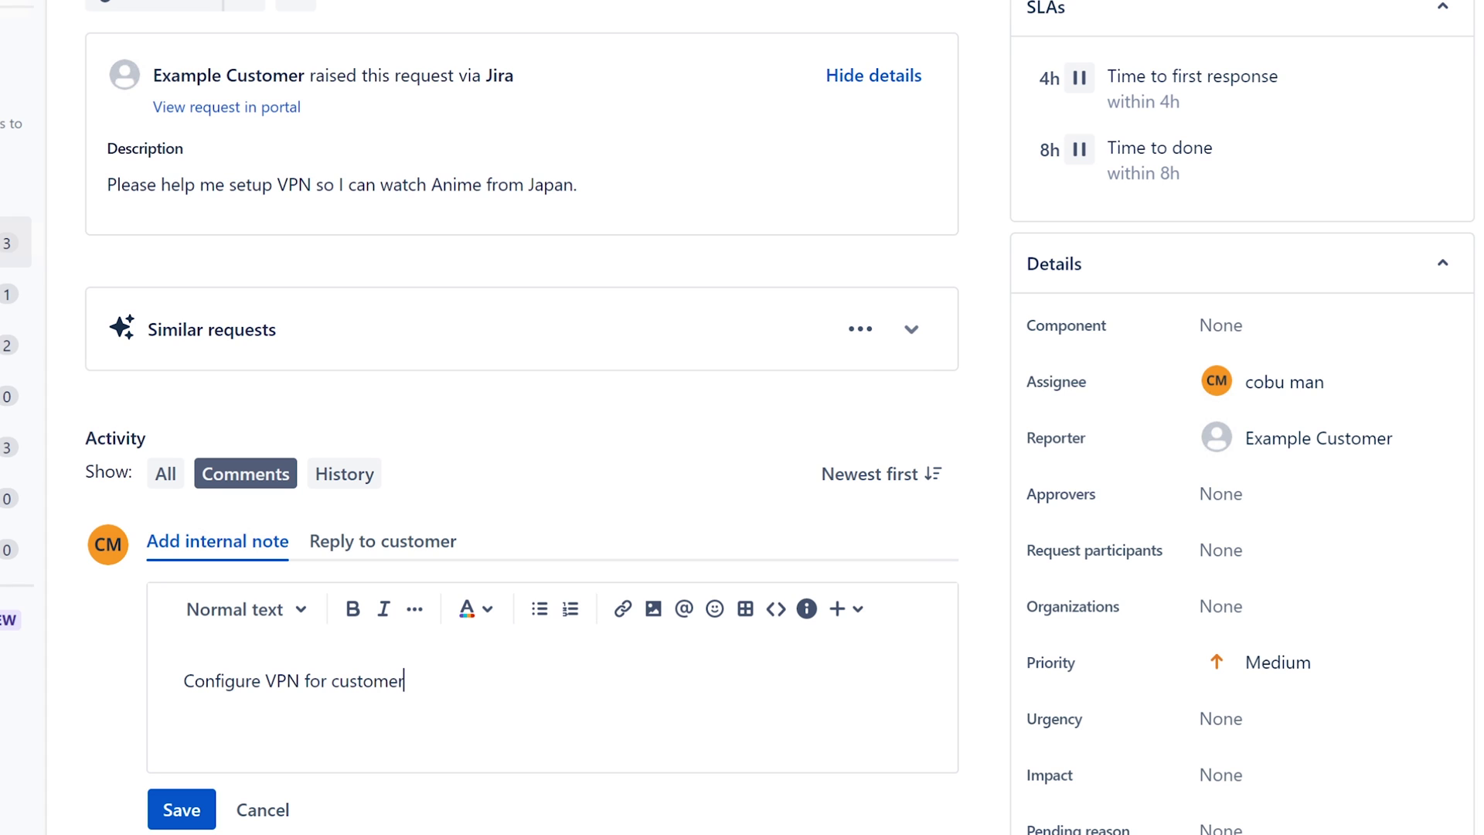
{"action": "type", "text": ". Ervin"}
{"action": "left_click", "coordinate": [182, 809]}
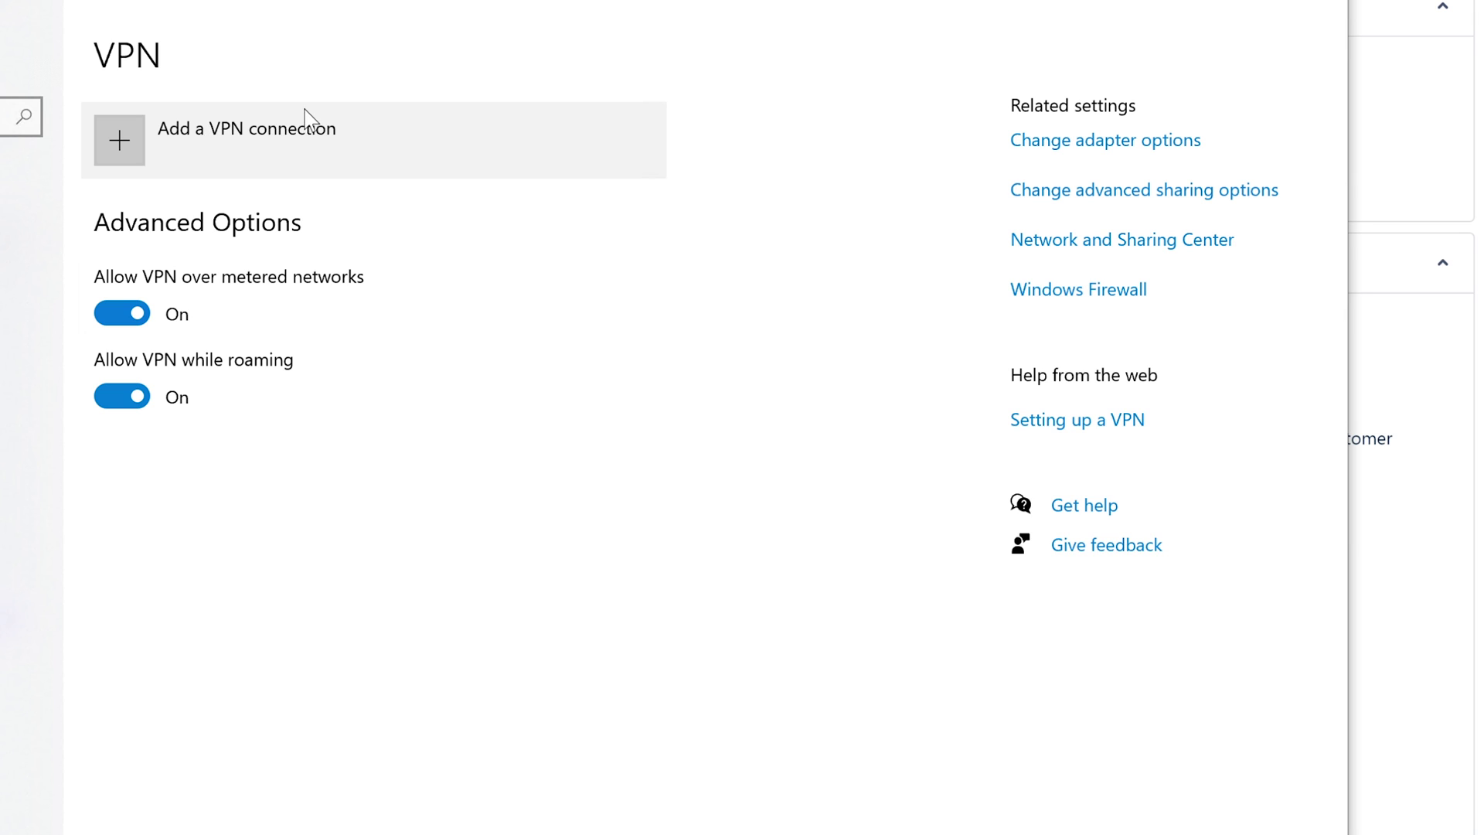
{"action": "left_click", "coordinate": [239, 140]}
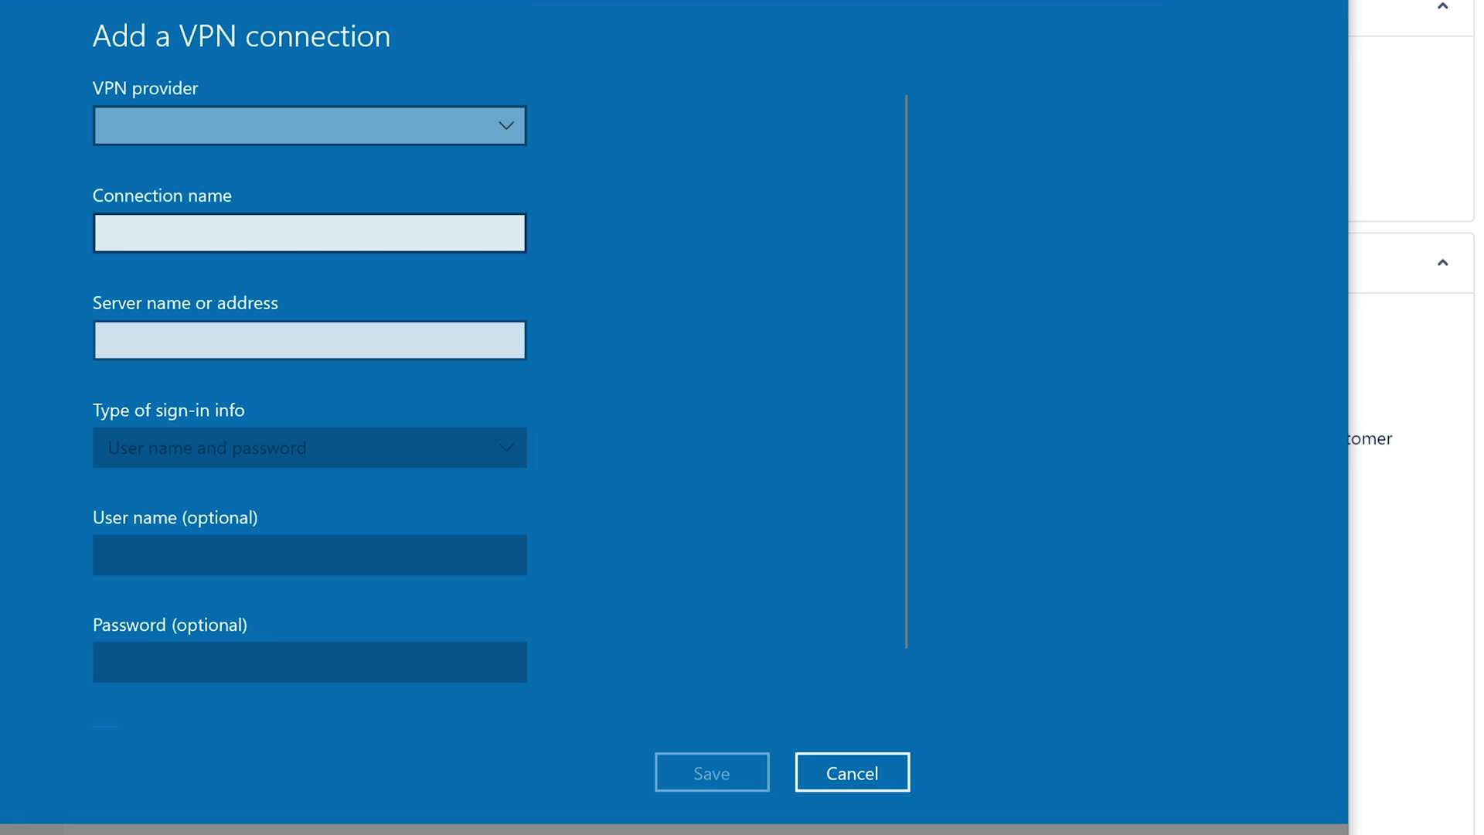
{"action": "scroll", "coordinate": [294, 251], "scroll_direction": "down", "scroll_amount": 2}
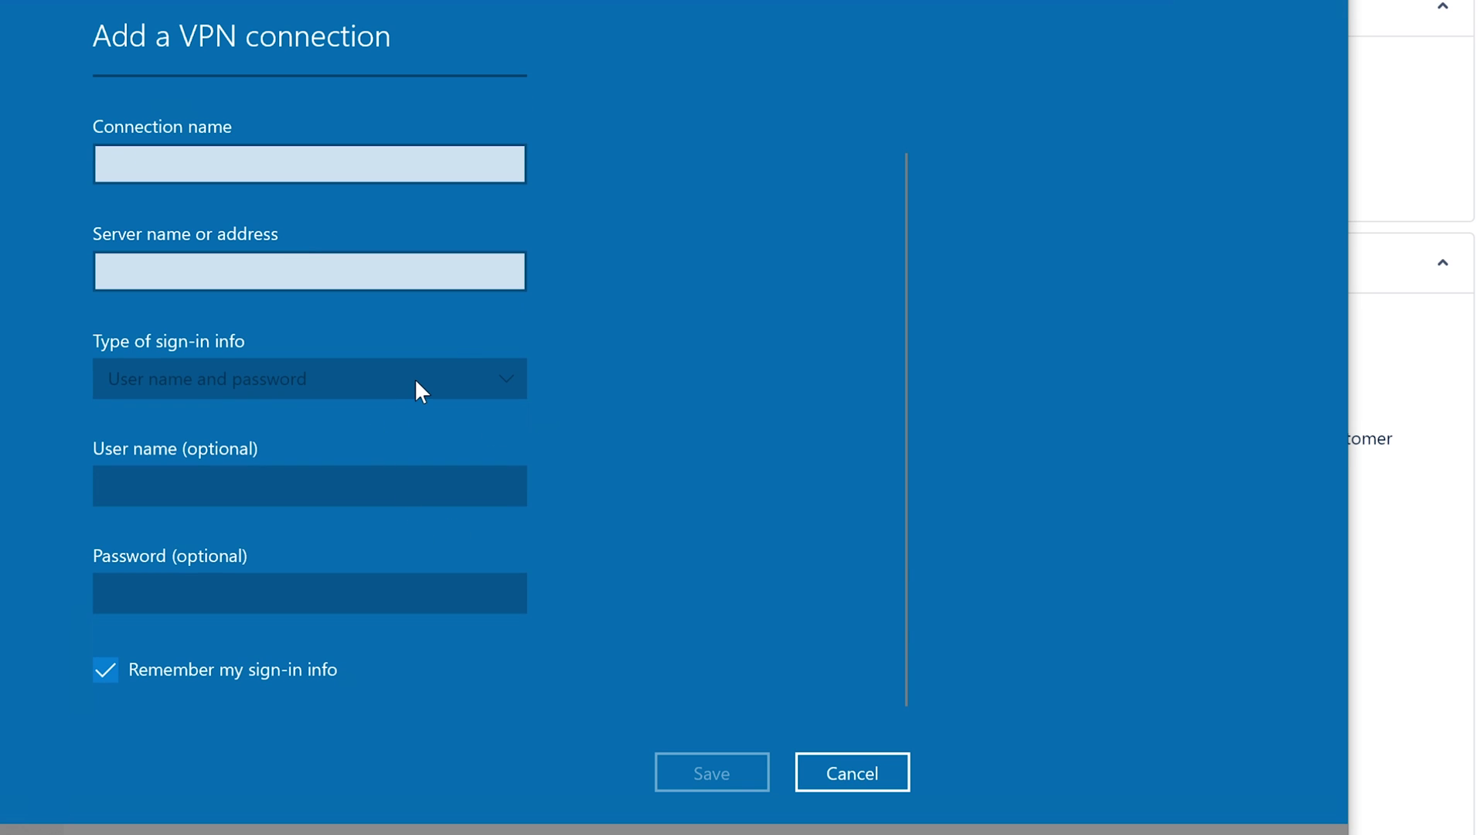
{"action": "scroll", "coordinate": [607, 433], "scroll_direction": "up", "scroll_amount": 2}
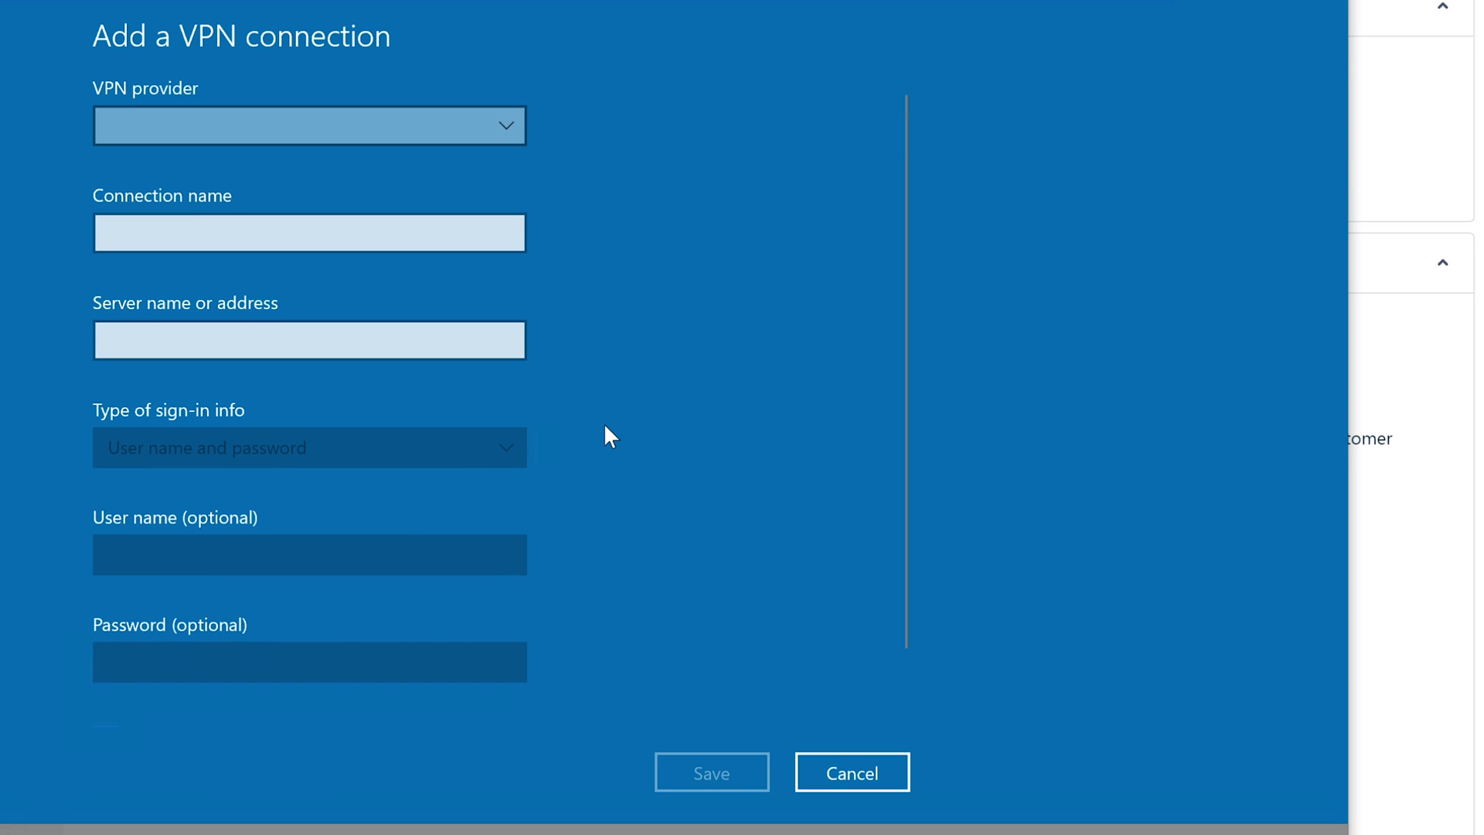
{"action": "left_click", "coordinate": [863, 773]}
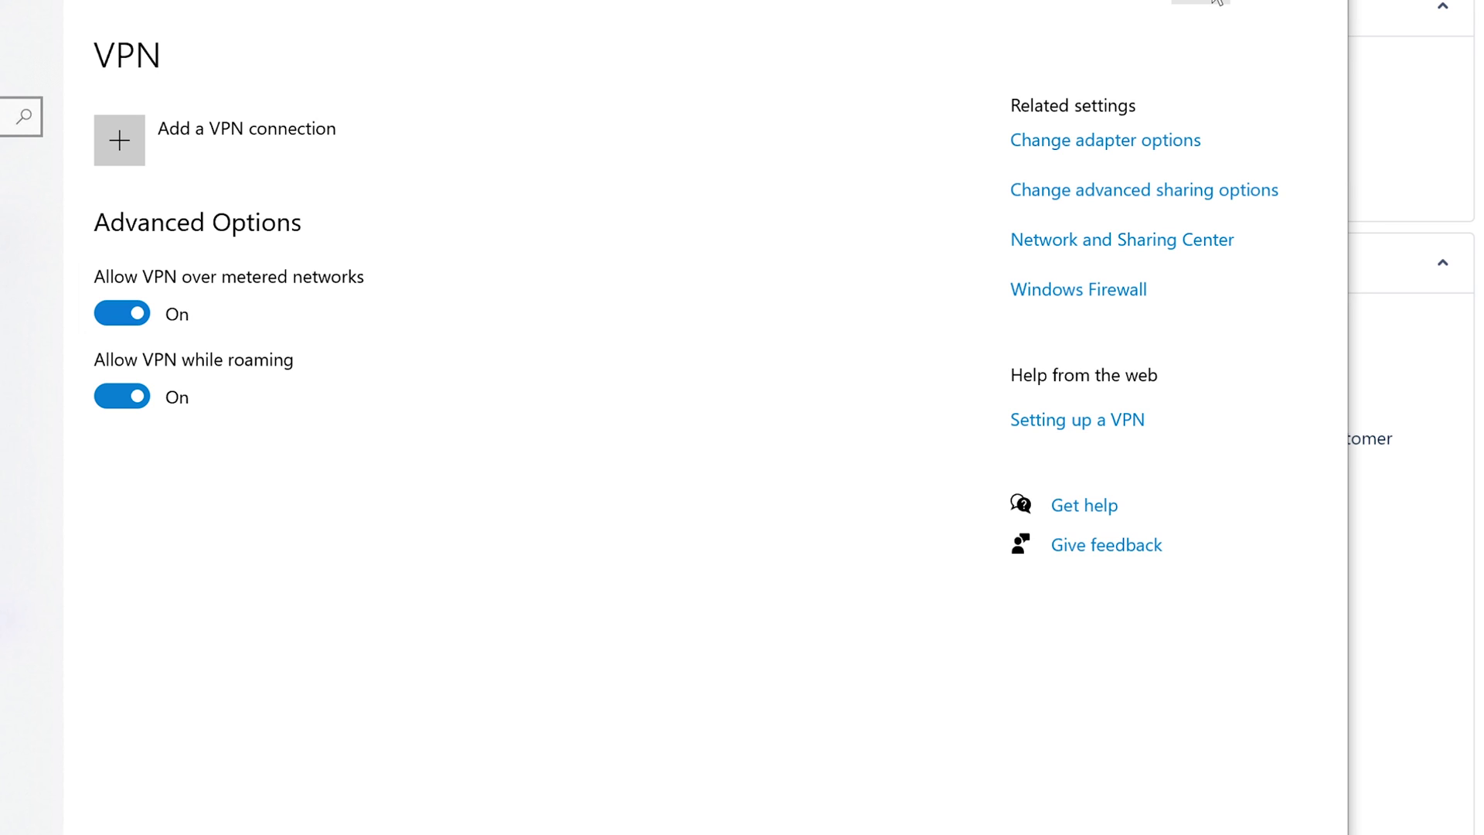
- Return to Jira Service Management and open the VPN setup help request from the IT service desk project's open queue
{"action": "left_click", "coordinate": [1206, 3]}
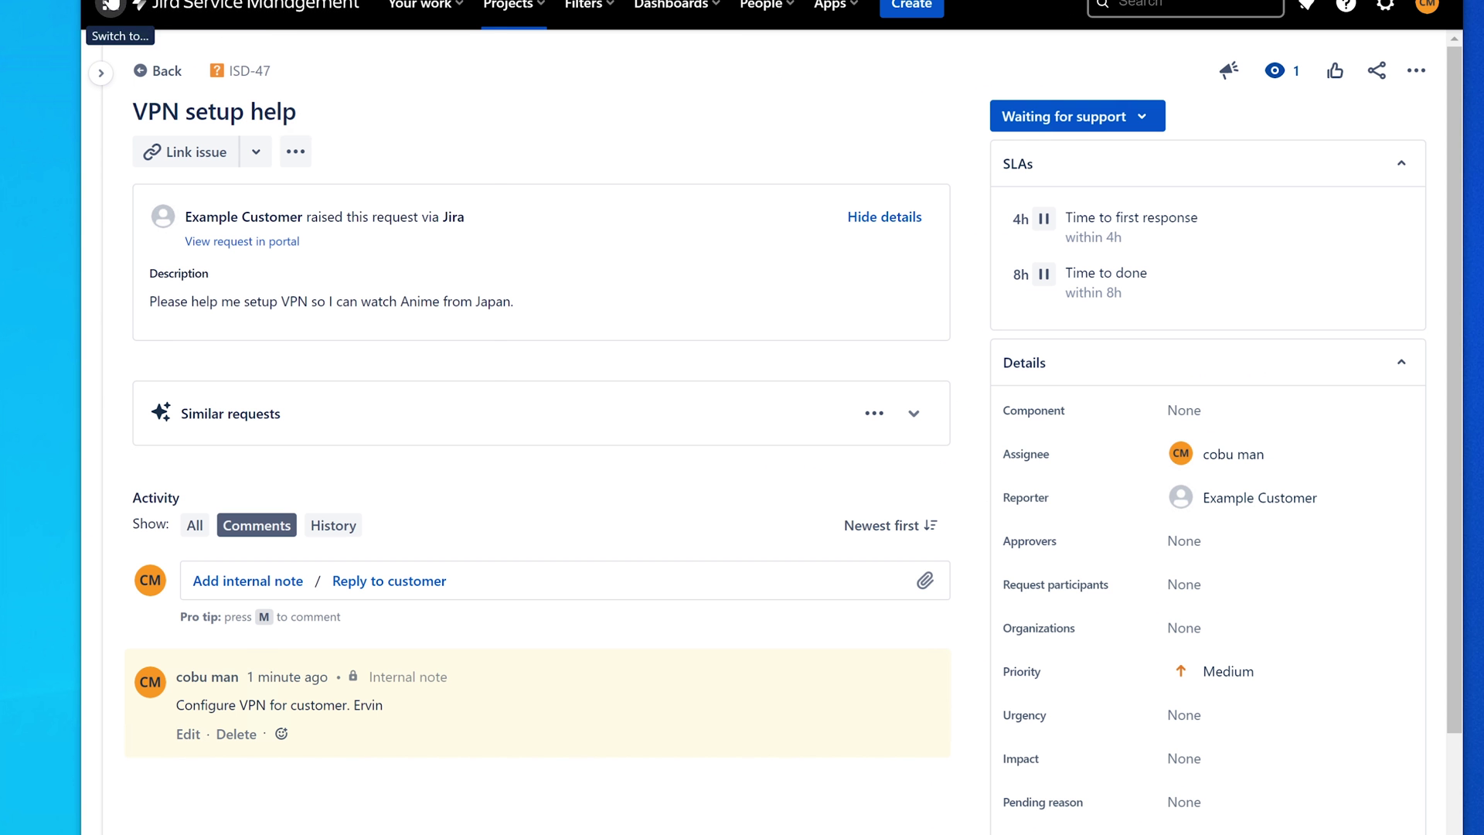
{"action": "left_click", "coordinate": [111, 6]}
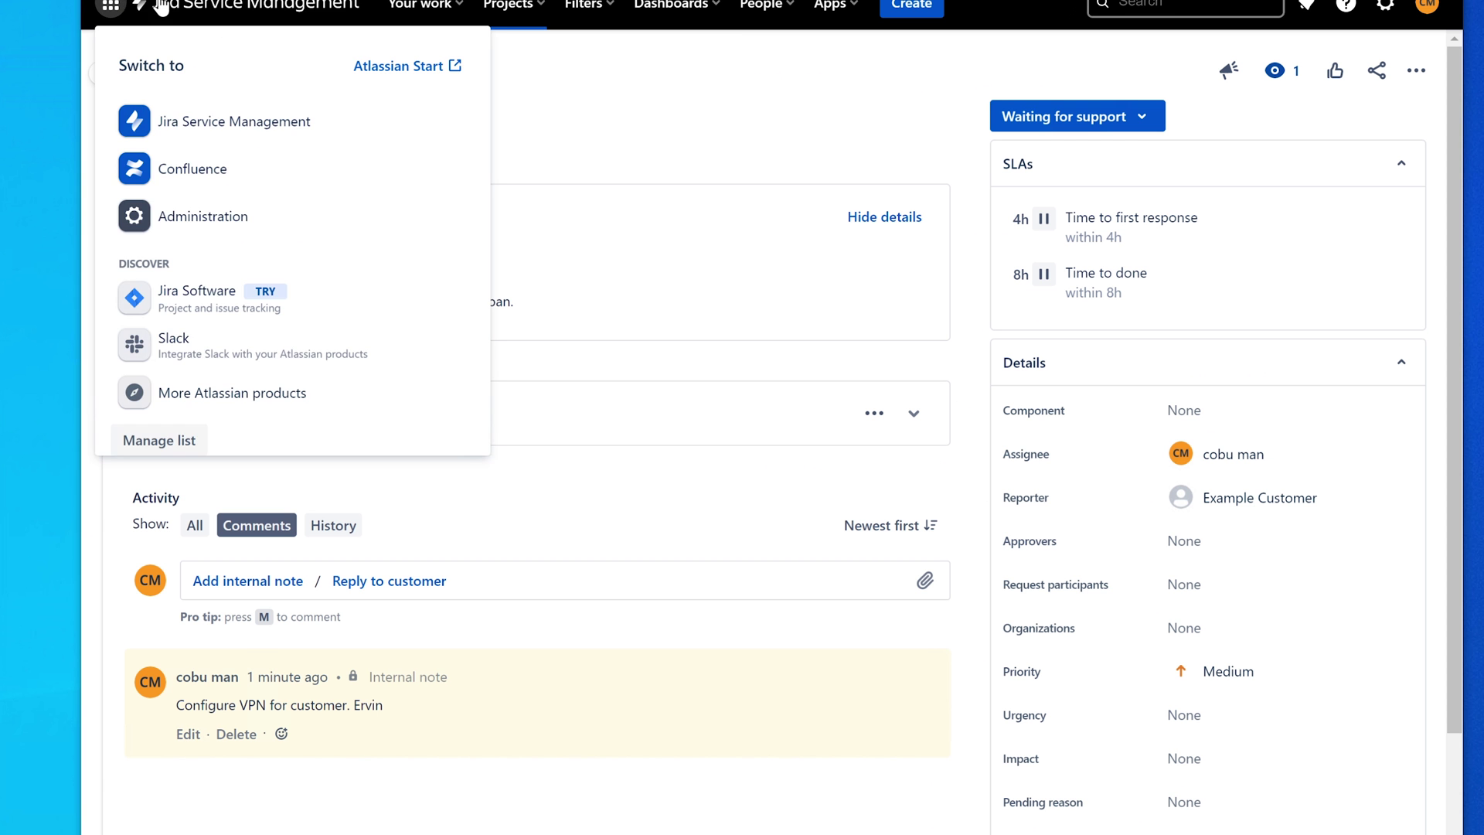
{"action": "left_click", "coordinate": [244, 128]}
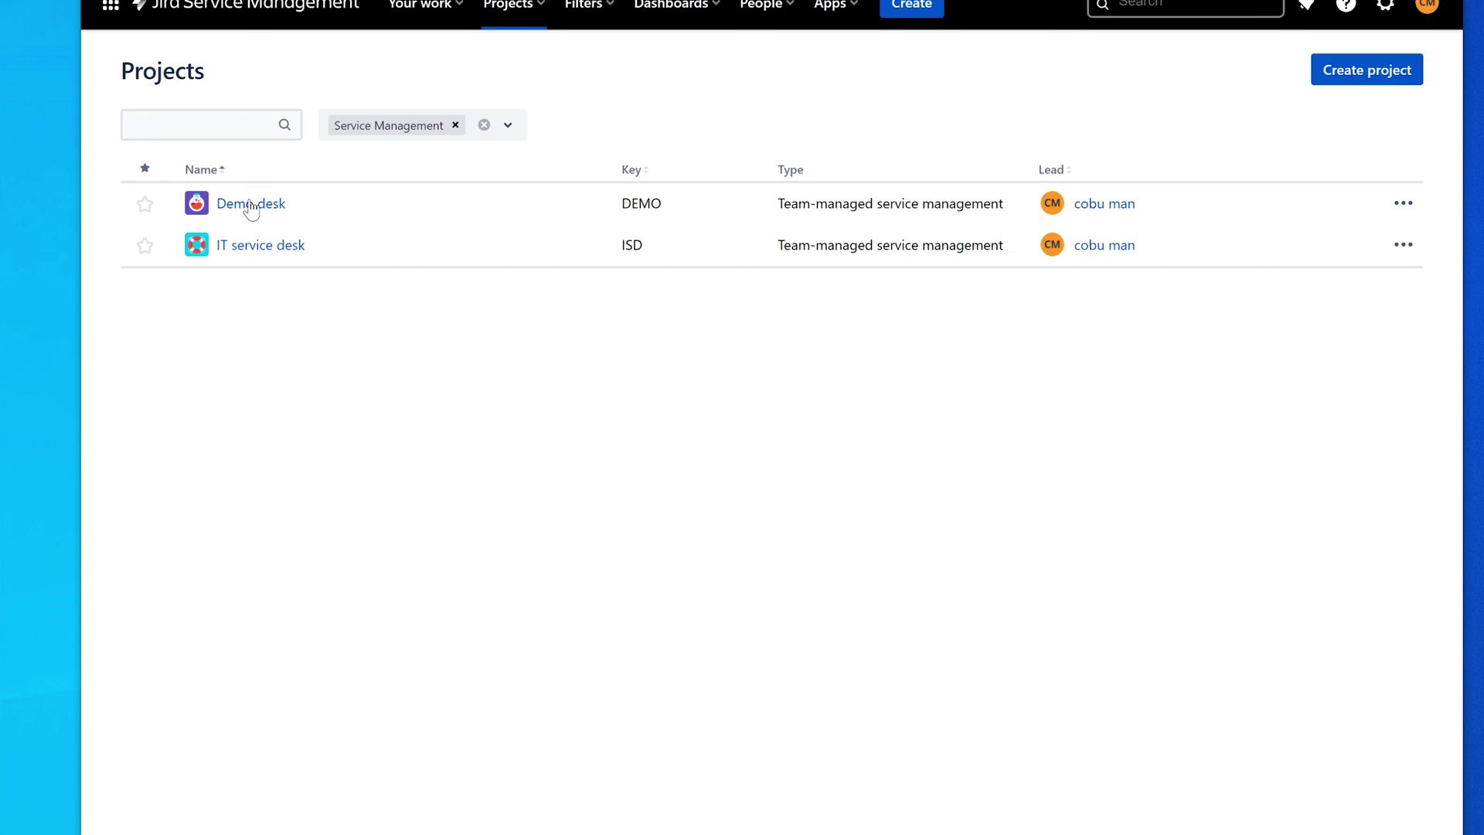
{"action": "left_click", "coordinate": [241, 244]}
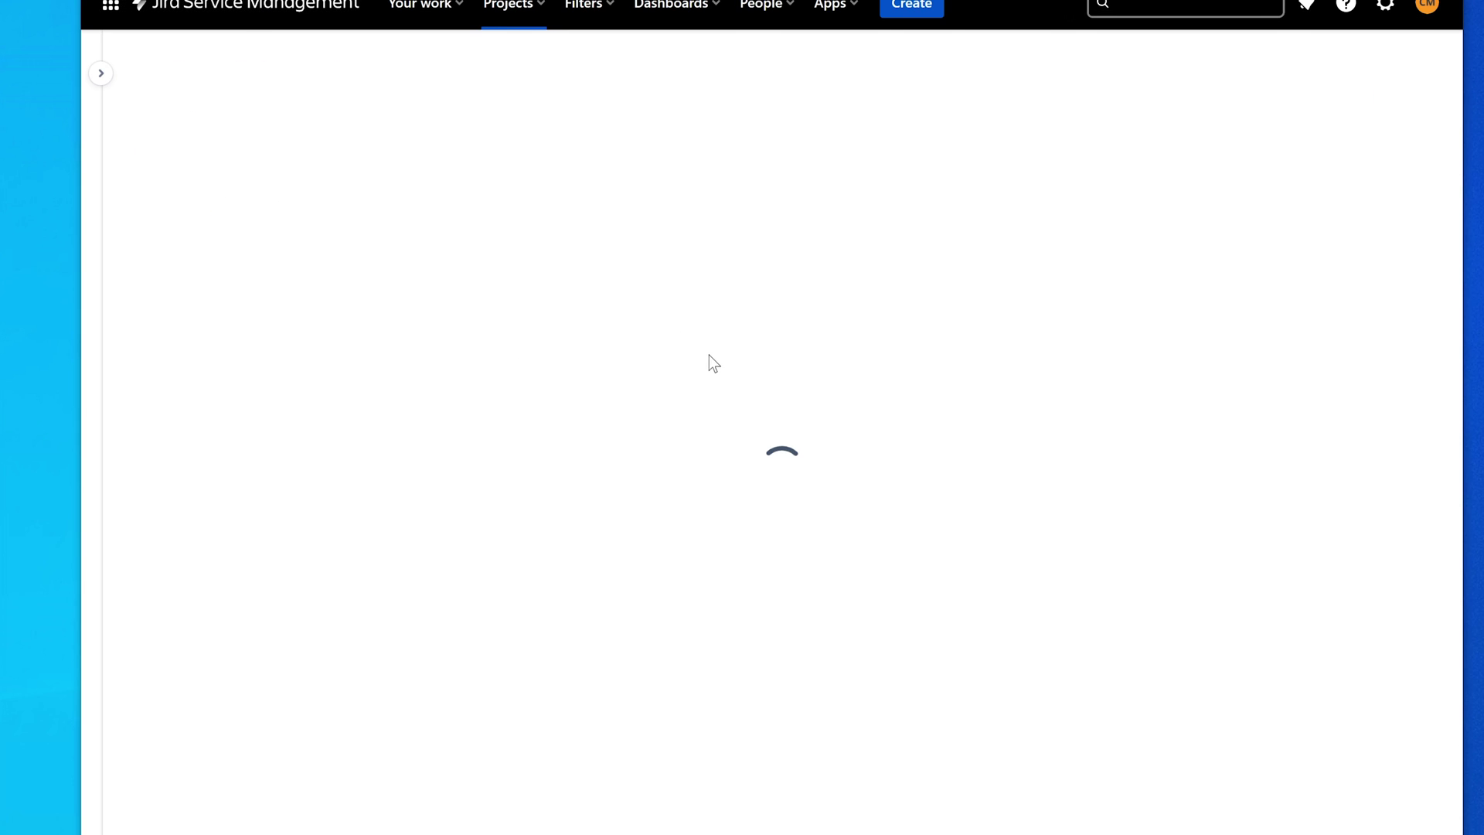
{"action": "left_click", "coordinate": [105, 74]}
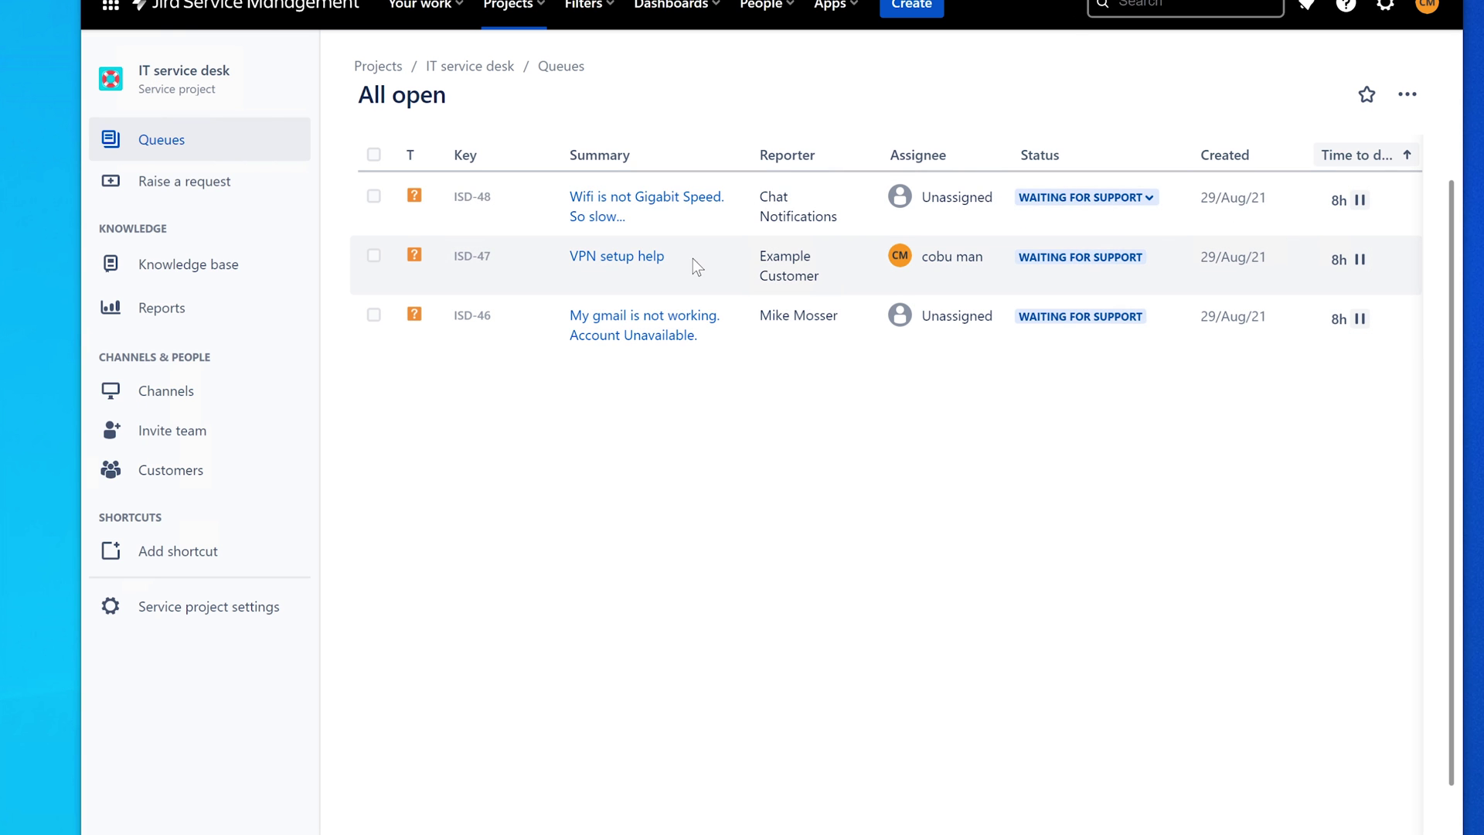
{"action": "left_click", "coordinate": [621, 258]}
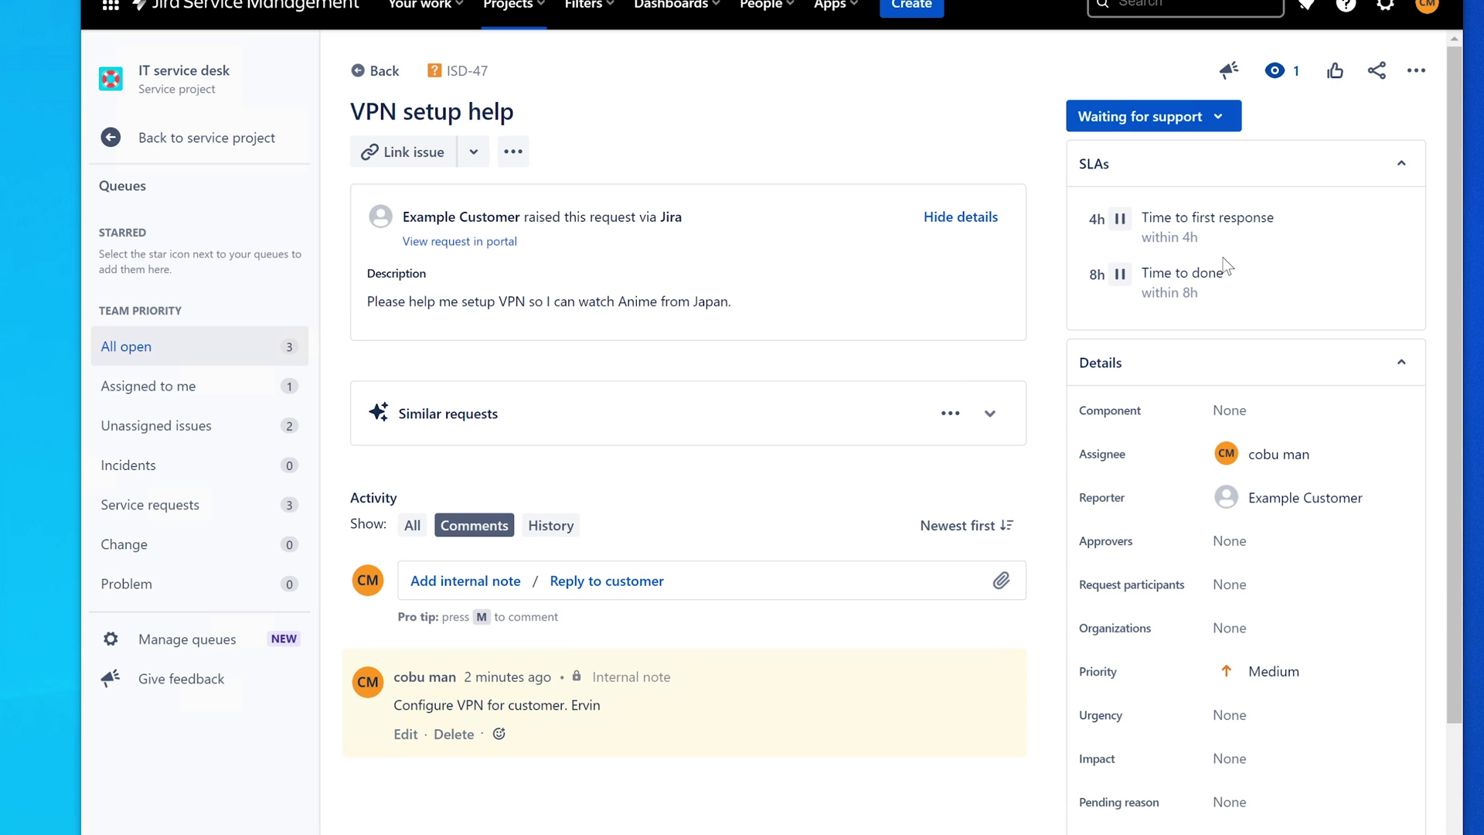
- Transition the VPN setup help request to Completed
{"action": "scroll", "coordinate": [1231, 215], "scroll_direction": "down", "scroll_amount": 2}
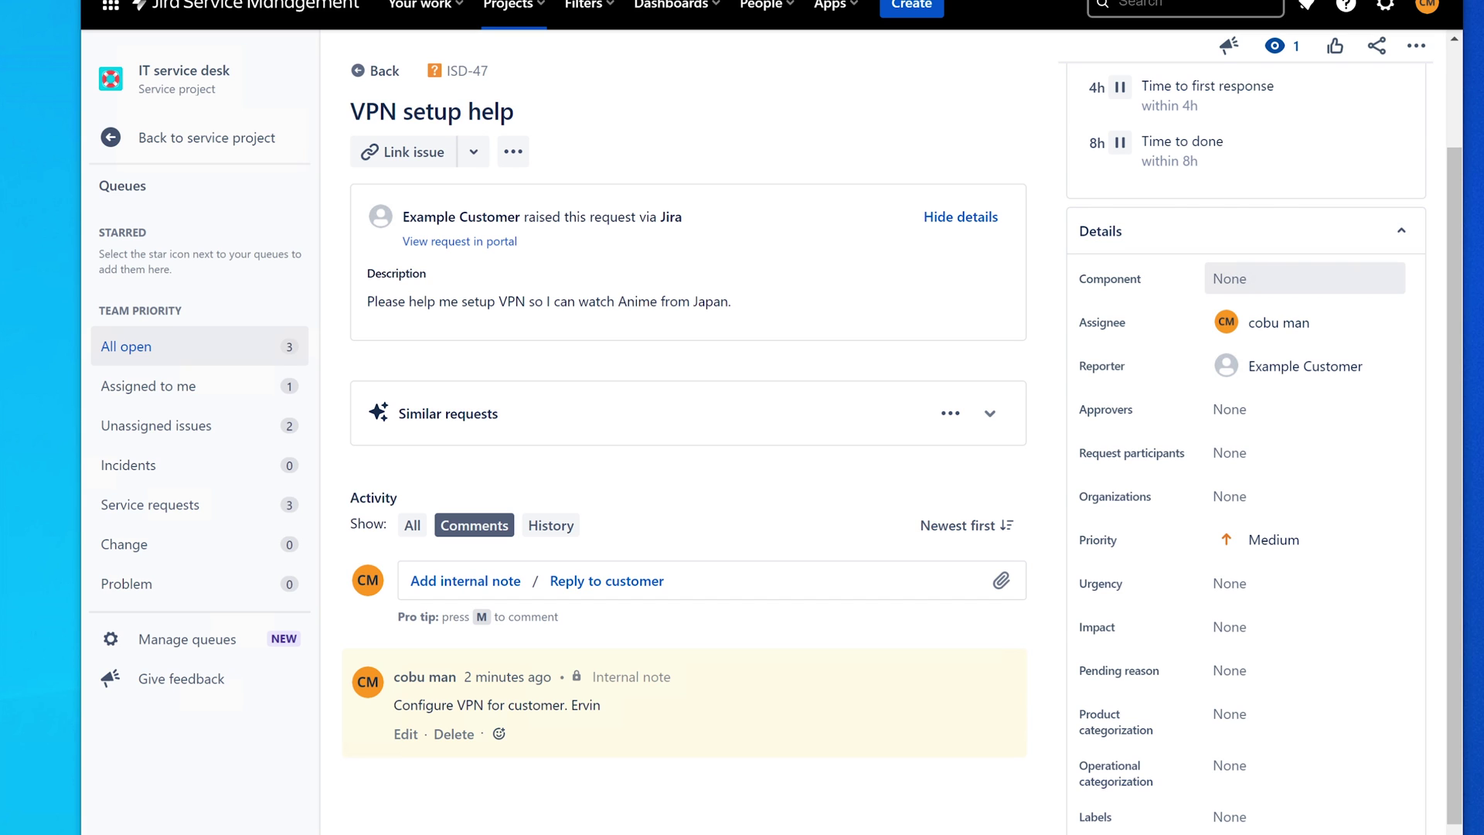
{"action": "scroll", "coordinate": [1242, 291], "scroll_direction": "up", "scroll_amount": 2}
{"action": "left_click", "coordinate": [1206, 118]}
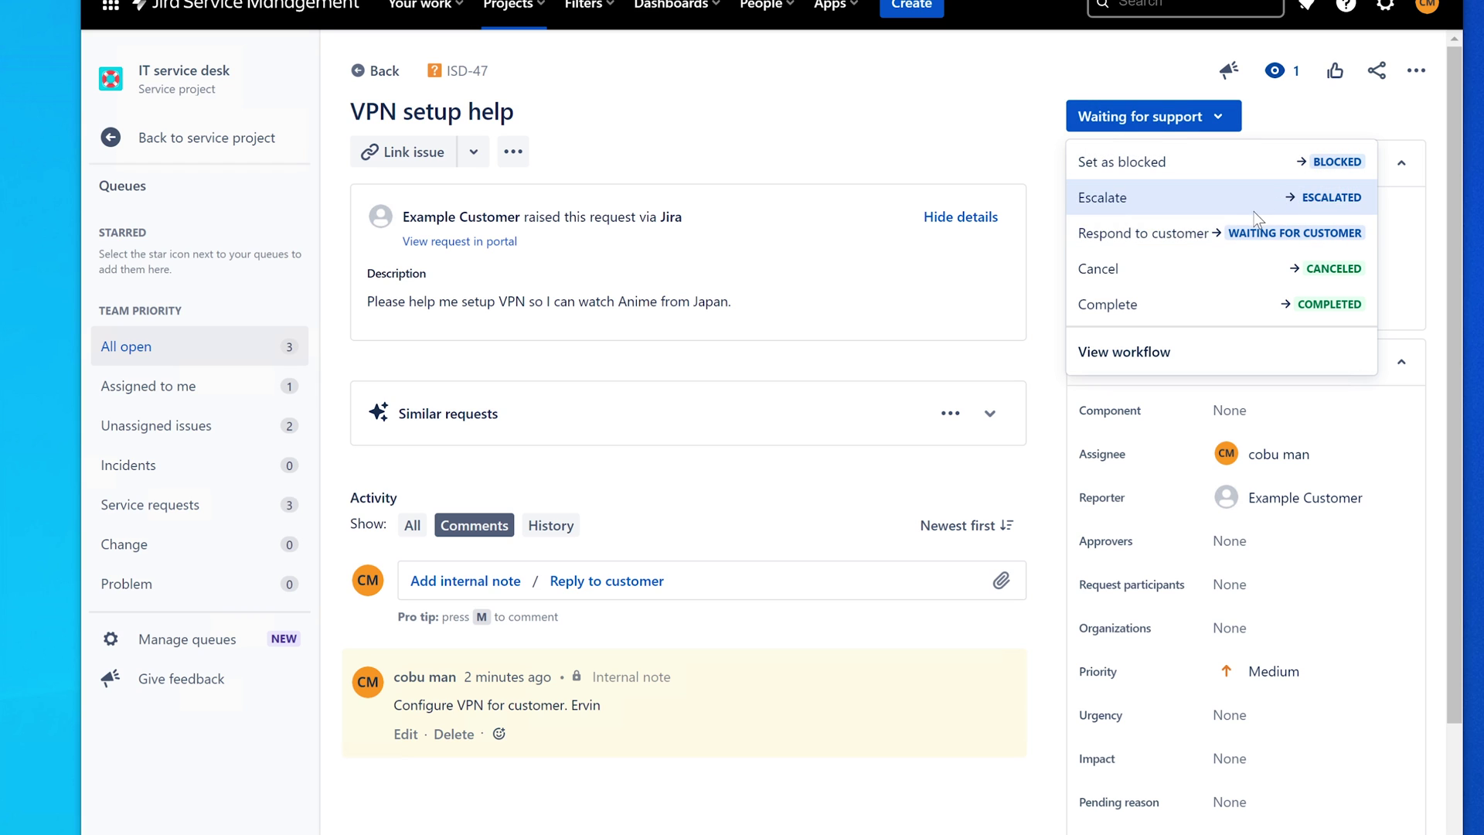
{"action": "left_click", "coordinate": [1190, 299]}
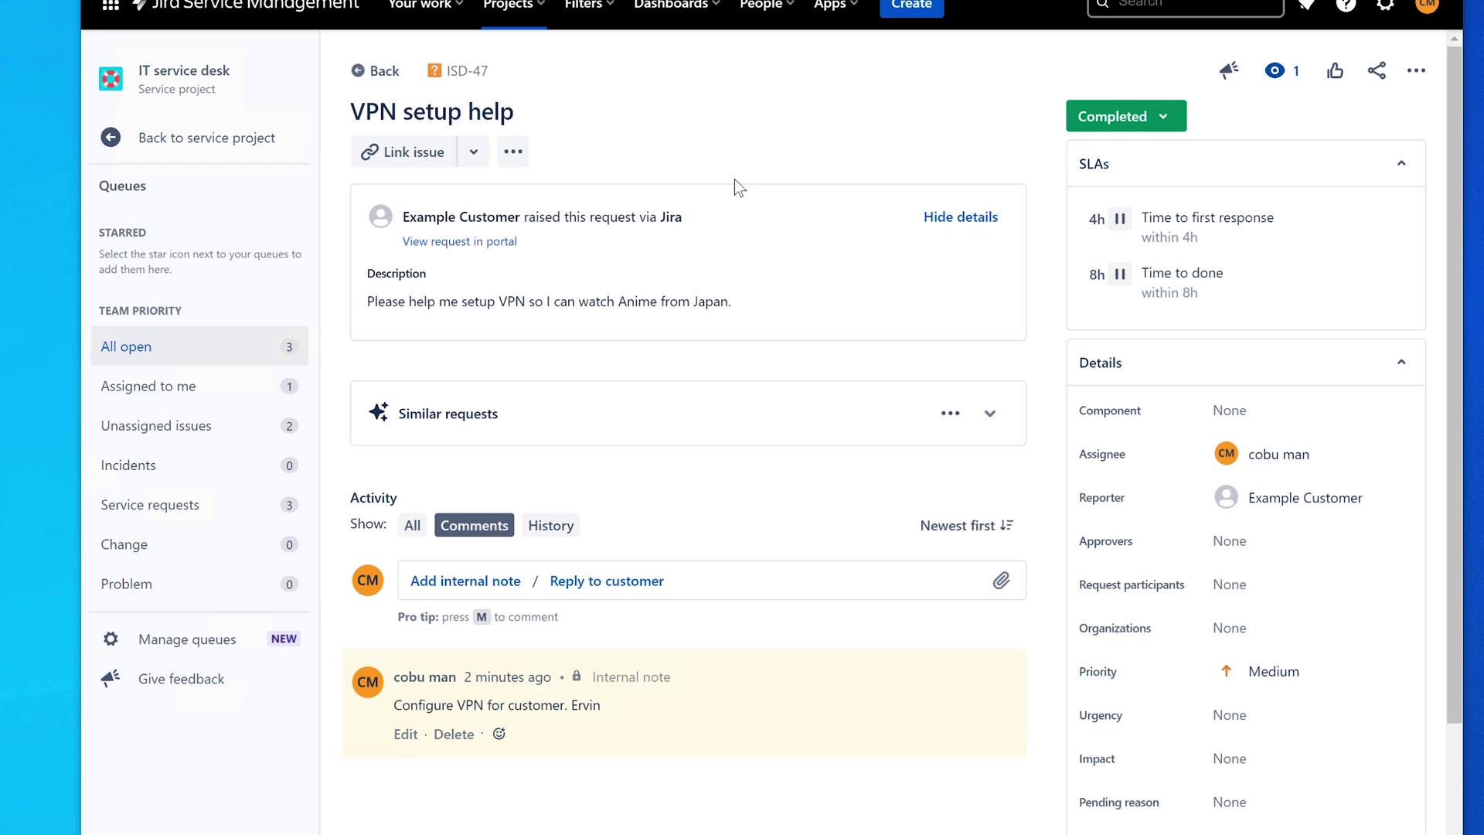
- From the All open queue, open the request "My gmail is not working. Account Unavailable." and view its attached image
{"action": "left_click", "coordinate": [179, 141]}
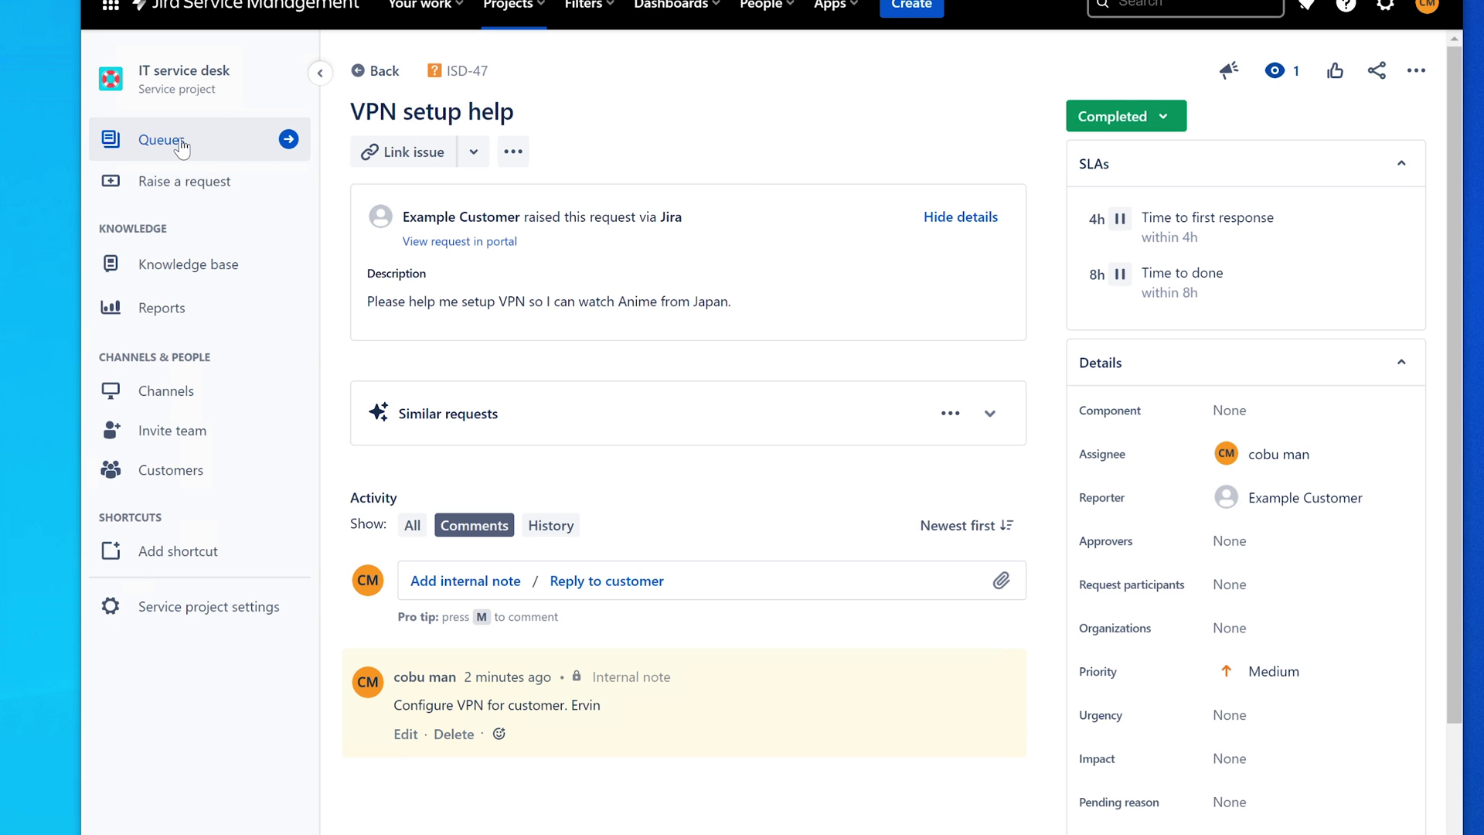
{"action": "left_click", "coordinate": [180, 141]}
{"action": "left_click", "coordinate": [128, 141]}
{"action": "left_click", "coordinate": [127, 141]}
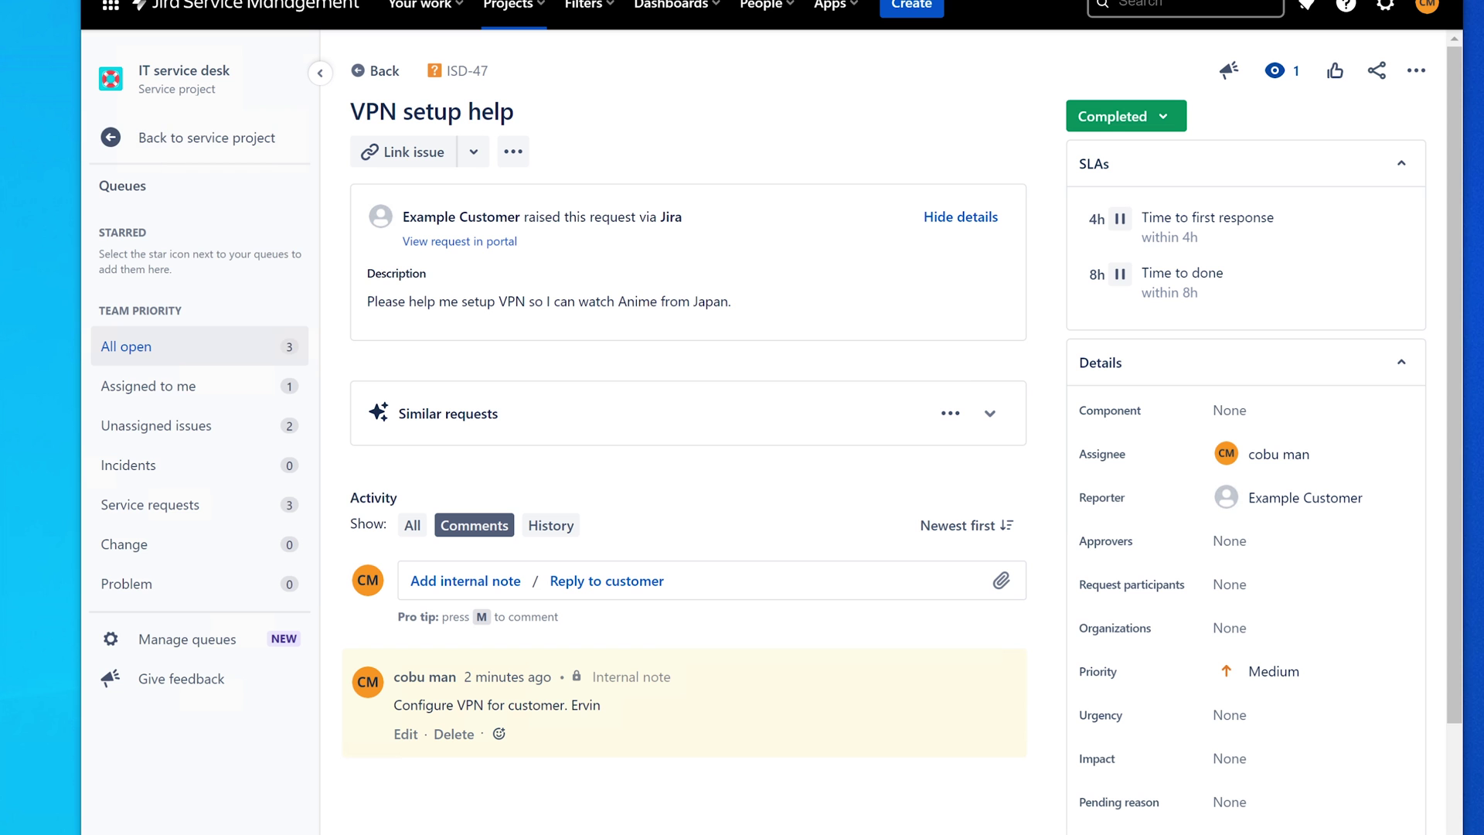
{"action": "left_click", "coordinate": [150, 351]}
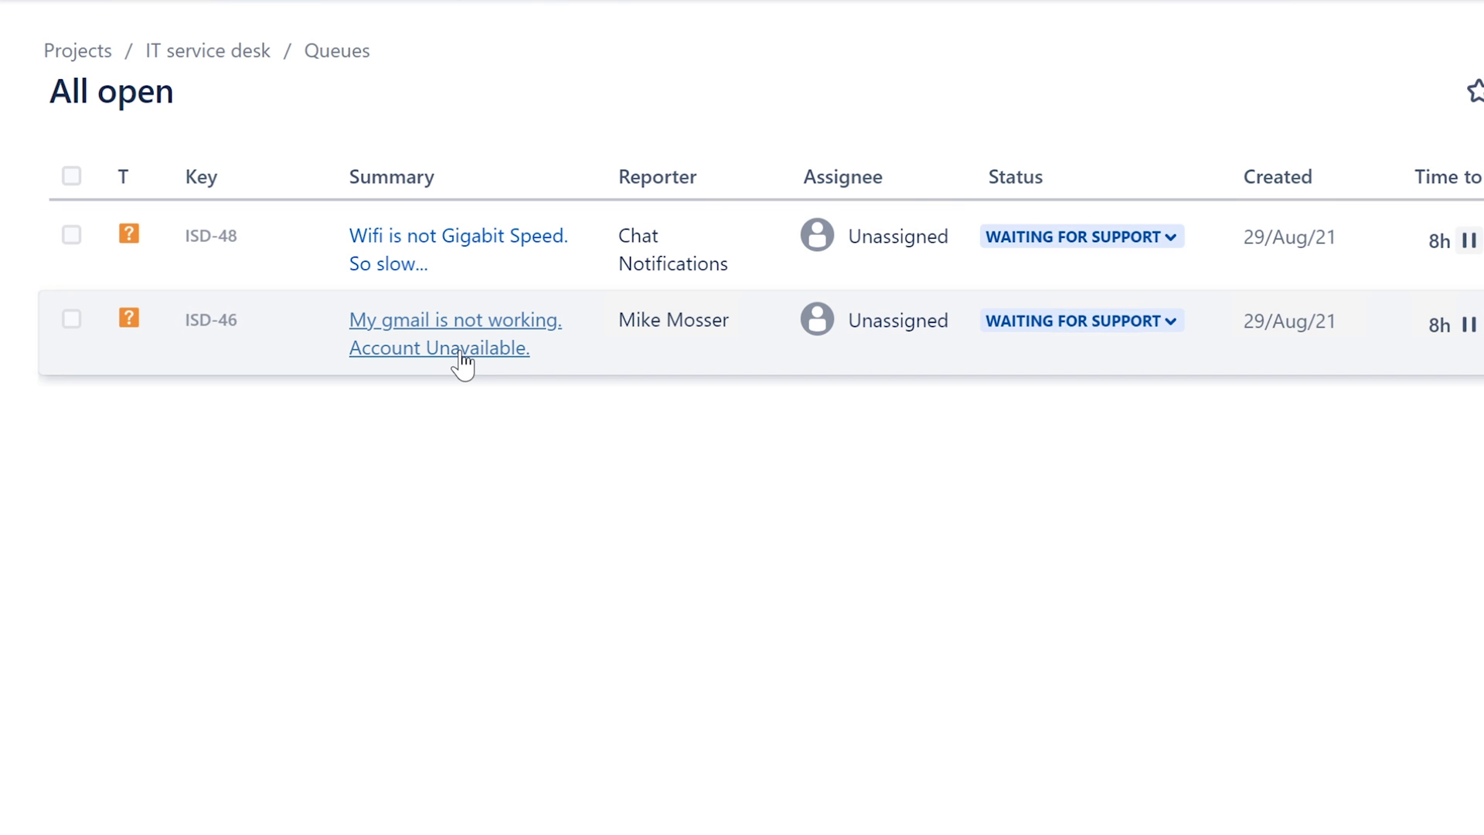
{"action": "left_click", "coordinate": [463, 349]}
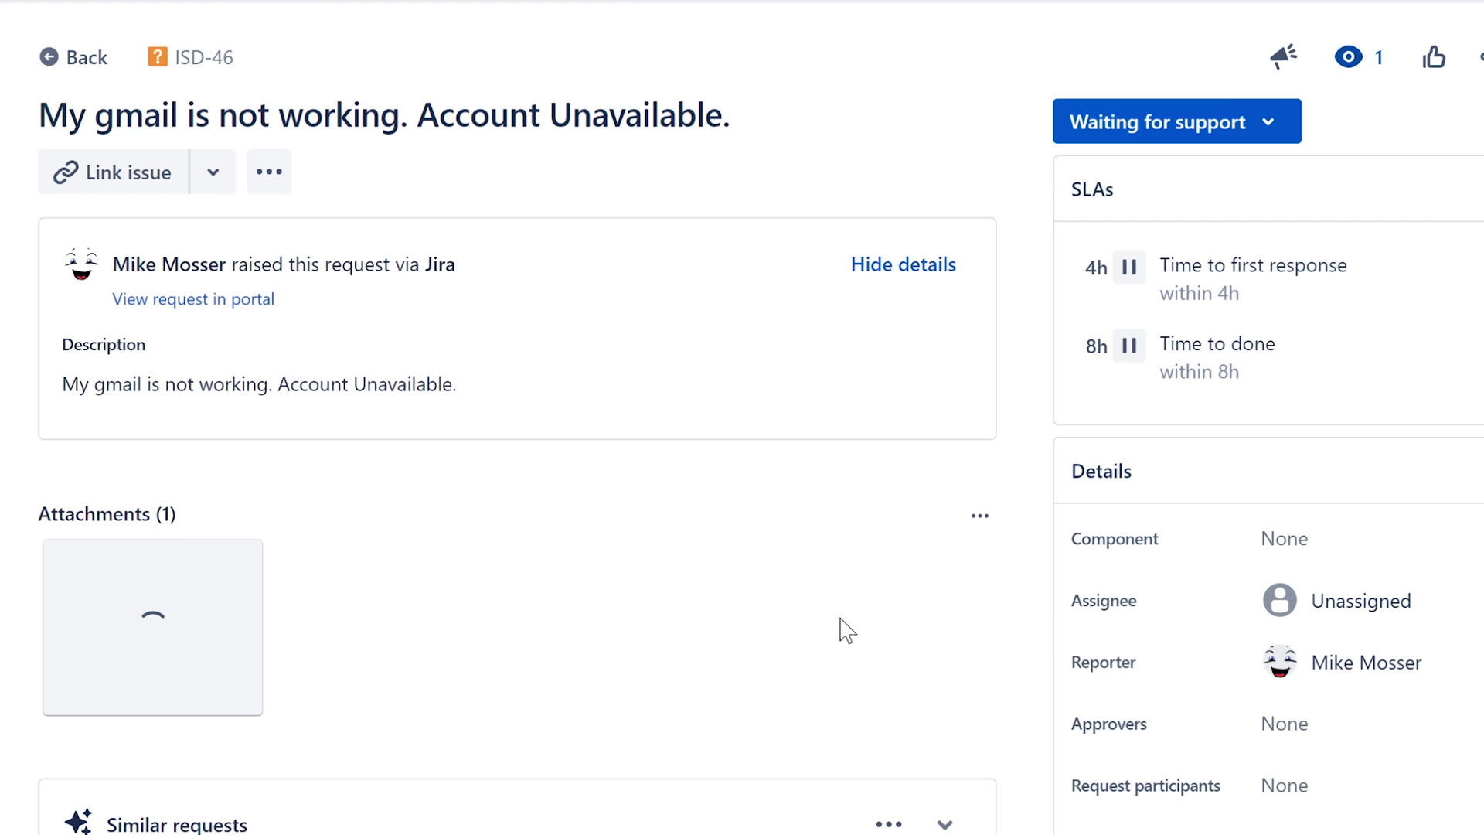
{"action": "left_click", "coordinate": [117, 624]}
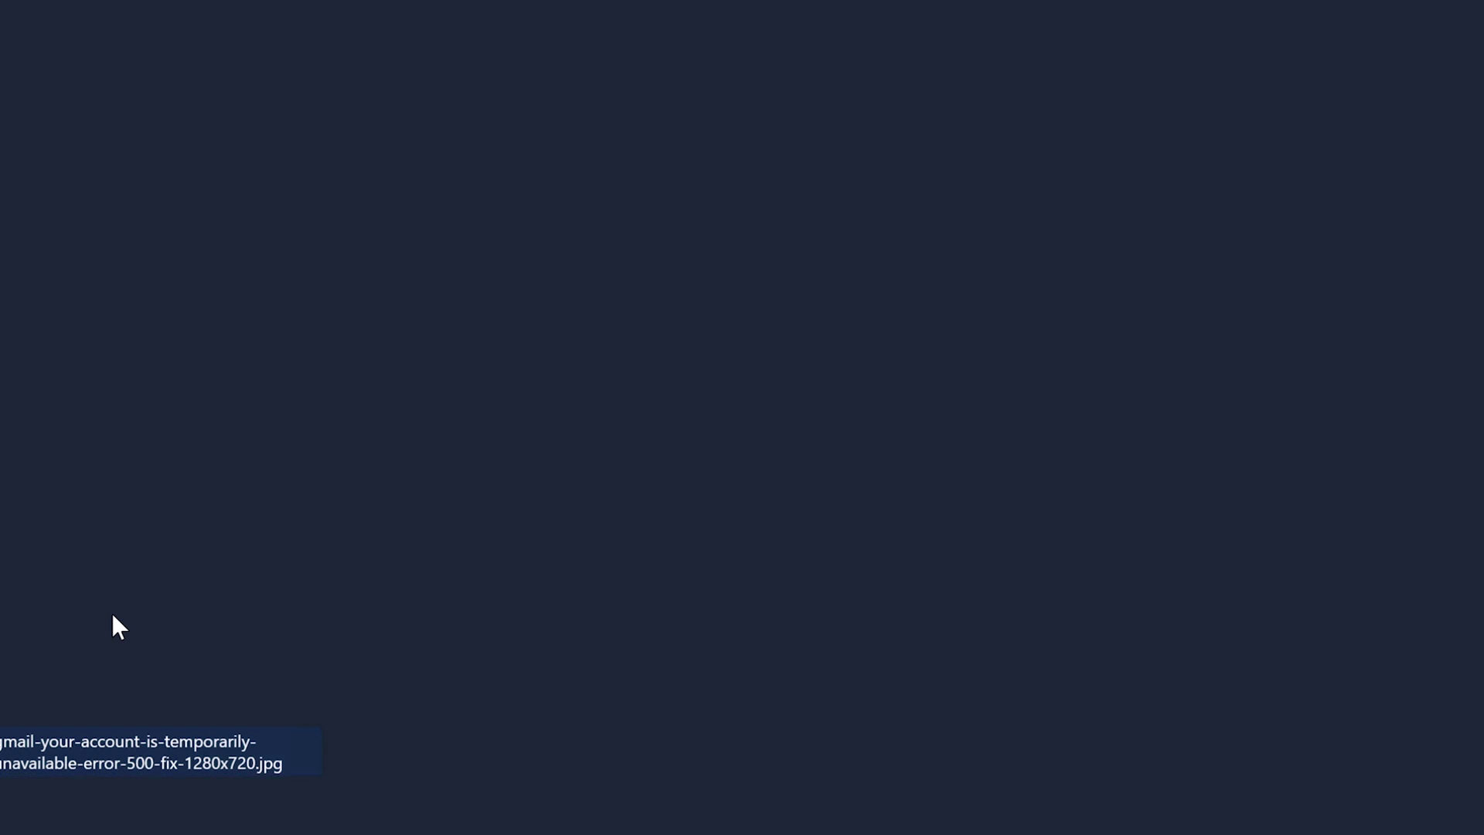